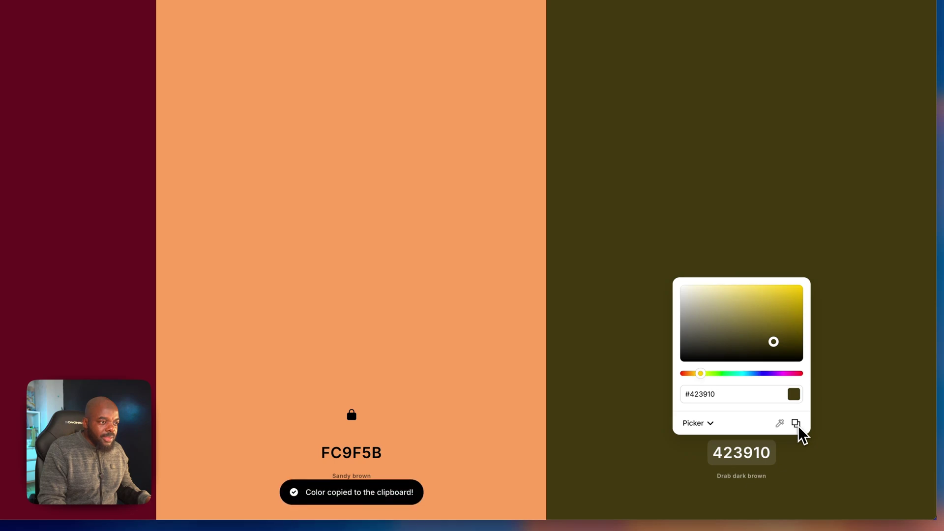
Set the dark blue swatch of the Divi Theme Options default colour palette to #423910 and save the changes.
{"action": "left_click", "coordinate": [131, 35]}
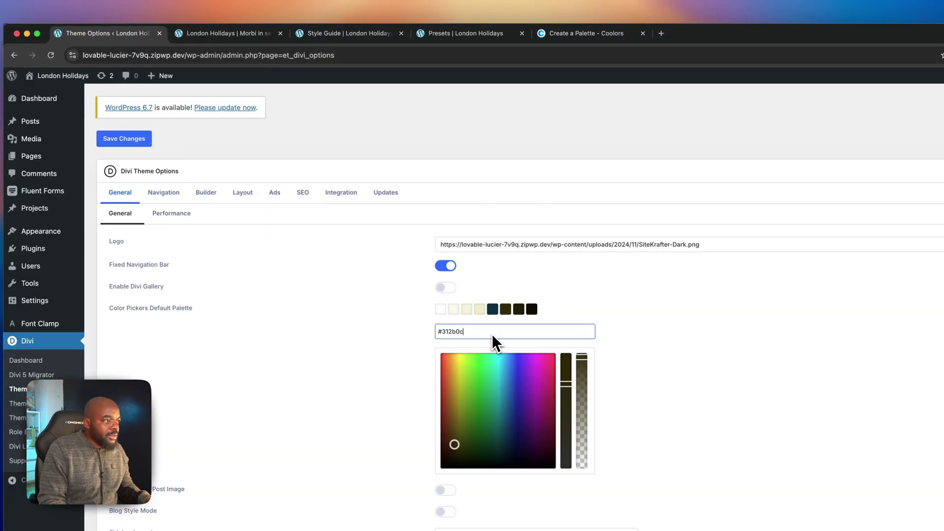
{"action": "left_click", "coordinate": [493, 310]}
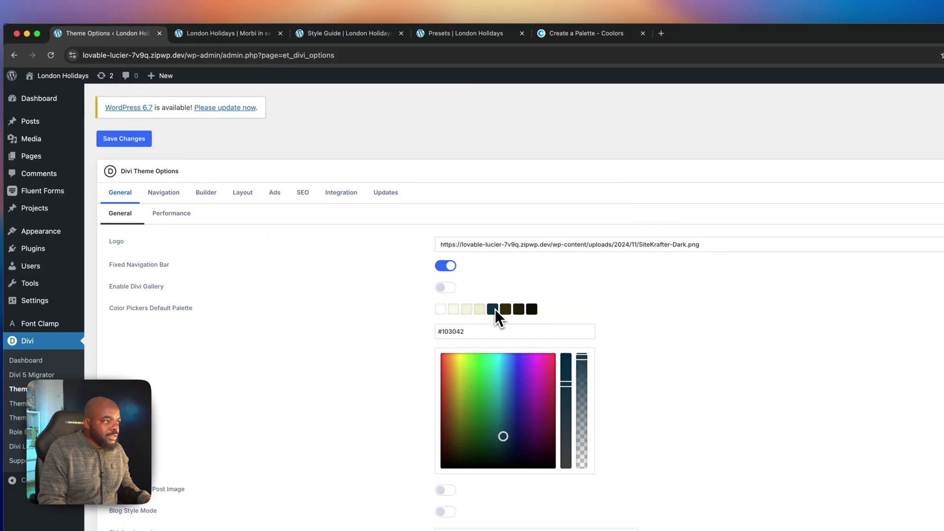
{"action": "triple_click", "coordinate": [483, 332]}
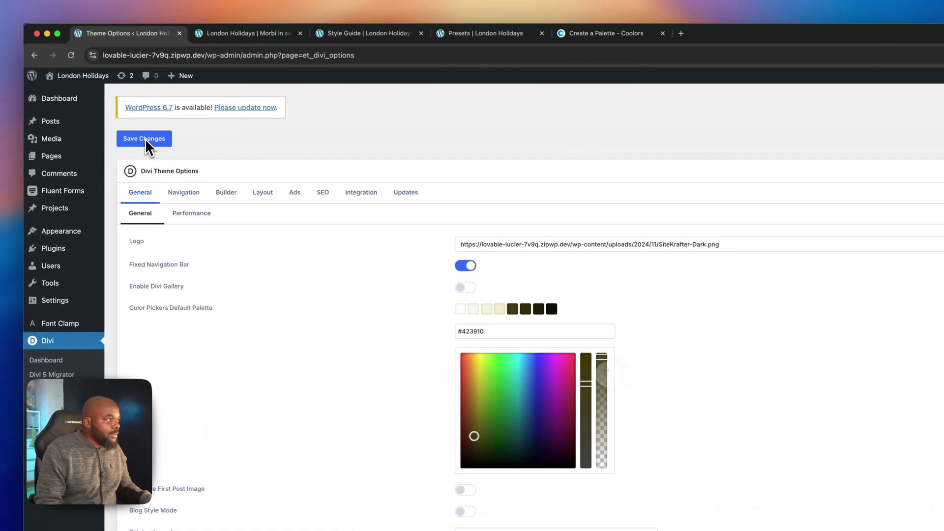
{"action": "left_click", "coordinate": [131, 108]}
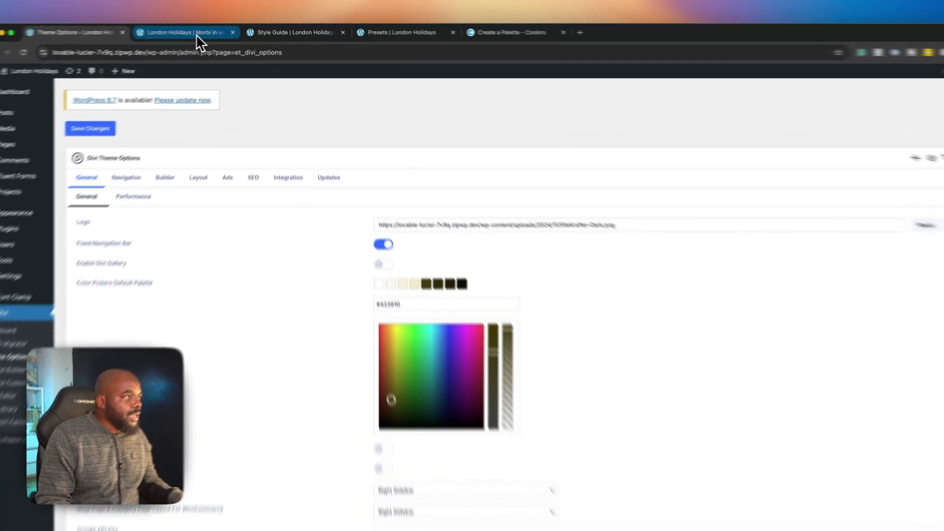
Open the settings of the home page's three-card section in the visual builder and check its background colour swatches.
{"action": "left_click", "coordinate": [217, 32]}
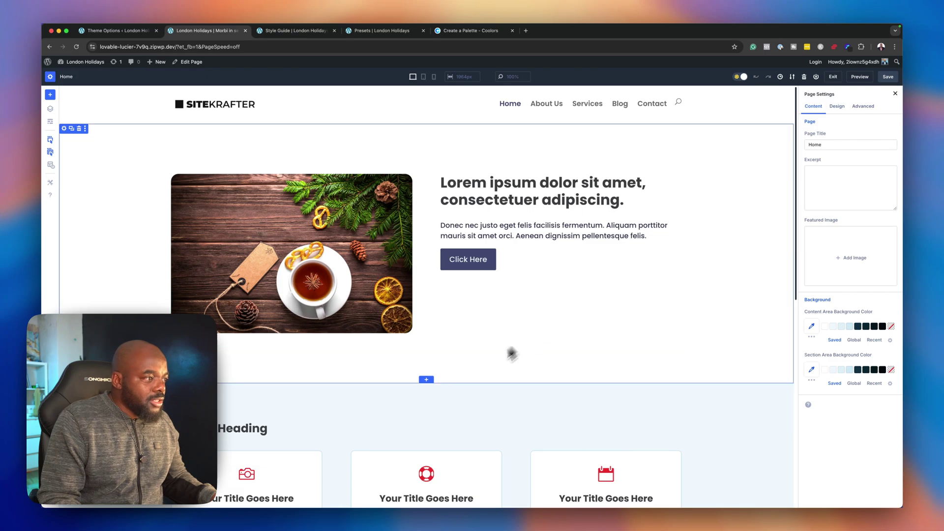
{"action": "scroll", "coordinate": [426, 427], "scroll_direction": "down", "scroll_amount": 2}
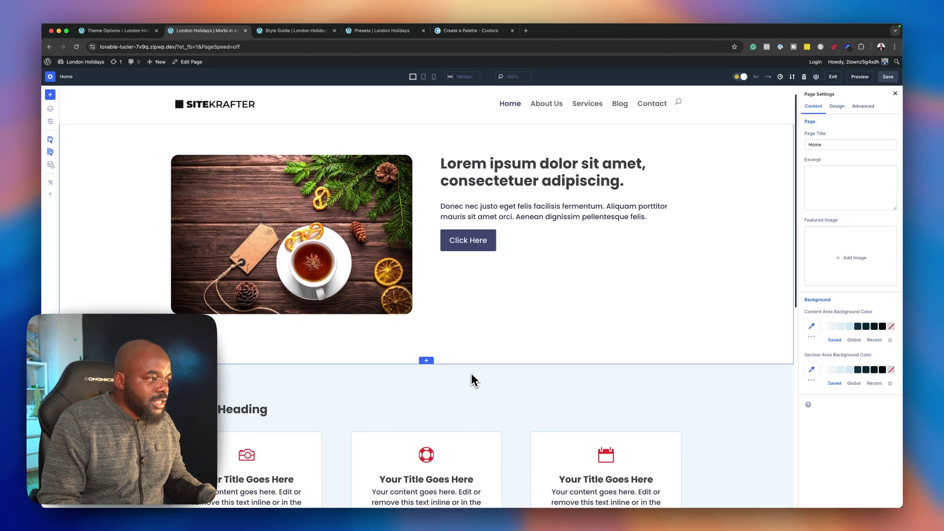
{"action": "scroll", "coordinate": [471, 374], "scroll_direction": "down", "scroll_amount": 4}
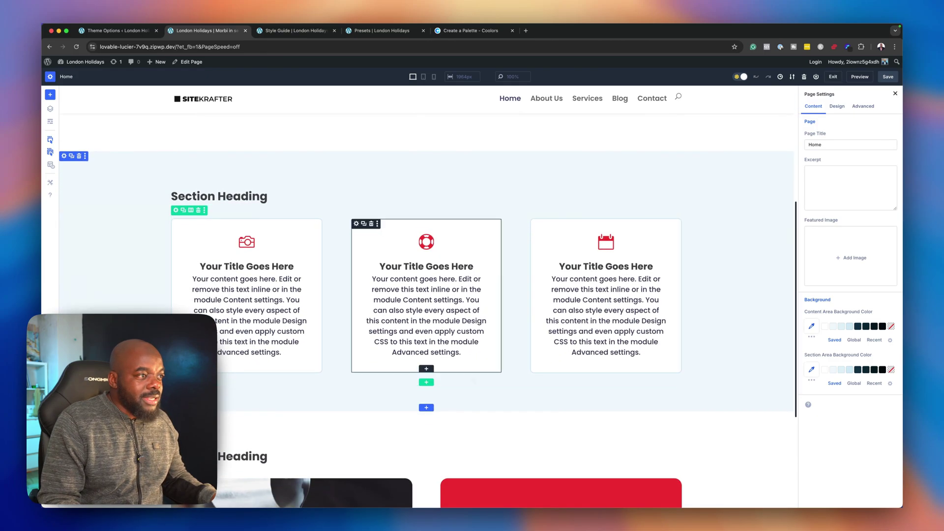
{"action": "scroll", "coordinate": [471, 376], "scroll_direction": "up", "scroll_amount": 1}
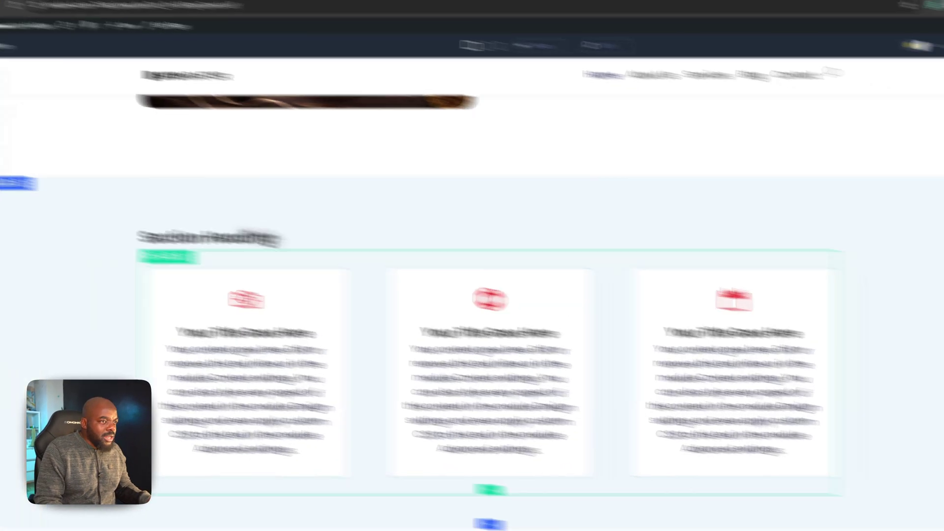
{"action": "left_click", "coordinate": [30, 183]}
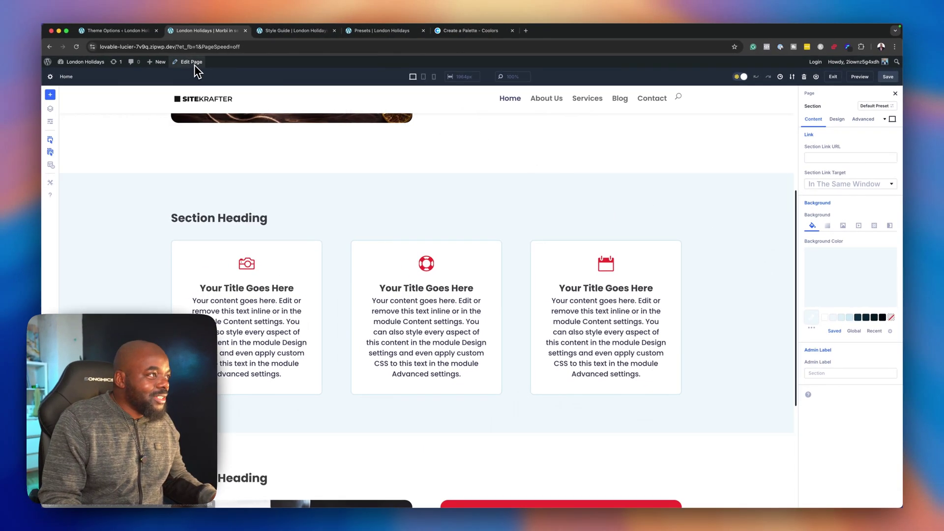
Relaunch the visual builder on the home page and set the three-card section's background to the second saved colour, a very light cream.
{"action": "left_click", "coordinate": [857, 78]}
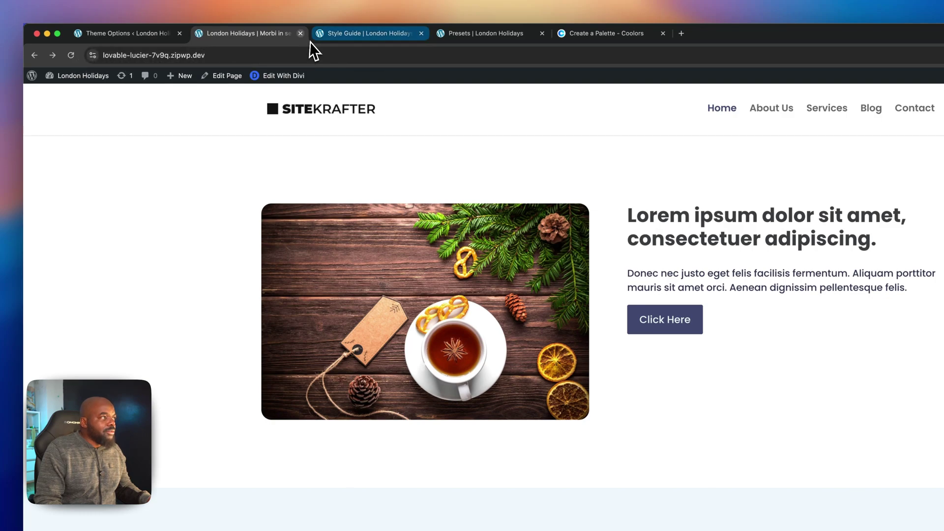
{"action": "left_click", "coordinate": [279, 77]}
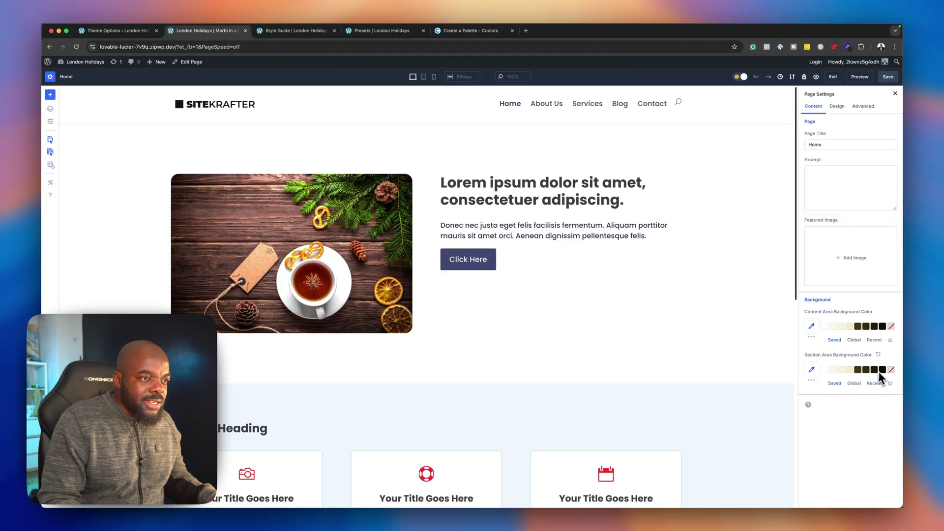
{"action": "scroll", "coordinate": [541, 410], "scroll_direction": "down", "scroll_amount": 3}
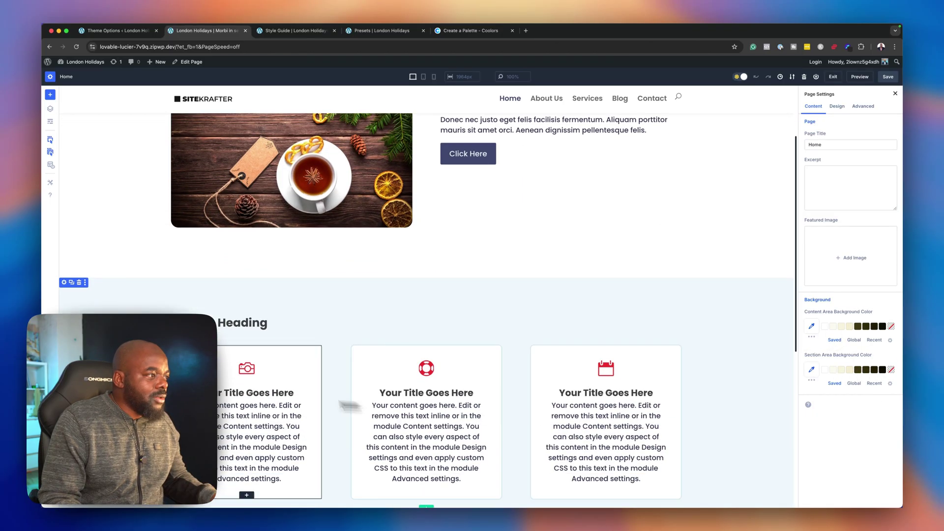
{"action": "scroll", "coordinate": [101, 224], "scroll_direction": "down", "scroll_amount": 2}
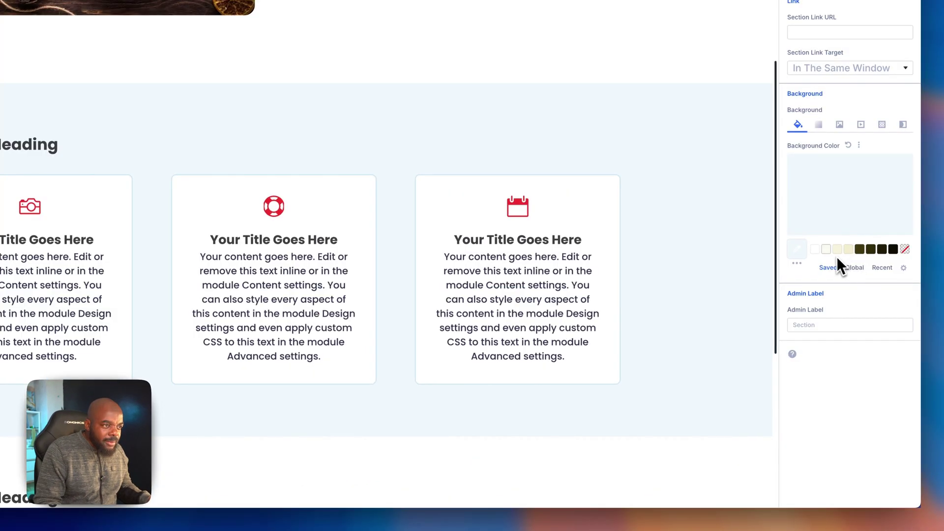
{"action": "left_click", "coordinate": [826, 249]}
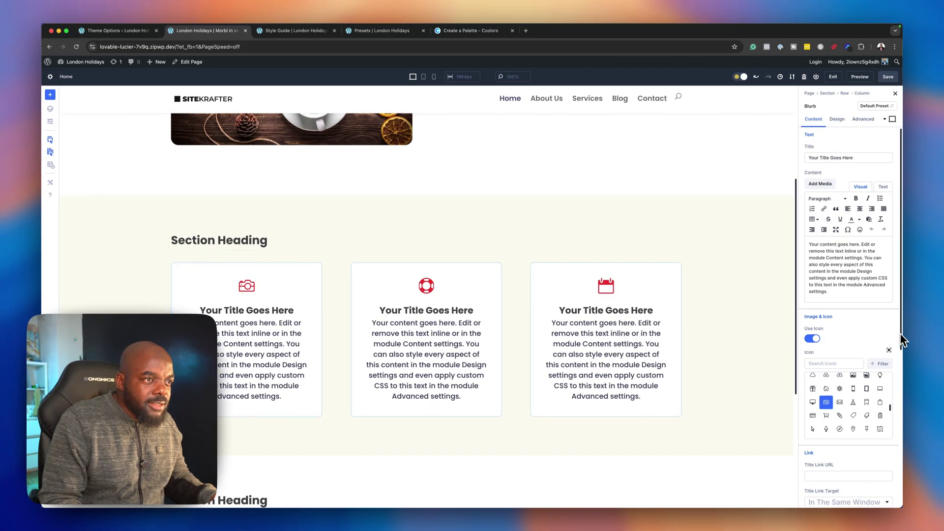
Set the first card's image/icon border colour to the darkest of the saved cream colours in the blurb's design settings.
{"action": "scroll", "coordinate": [859, 276], "scroll_direction": "down", "scroll_amount": 8}
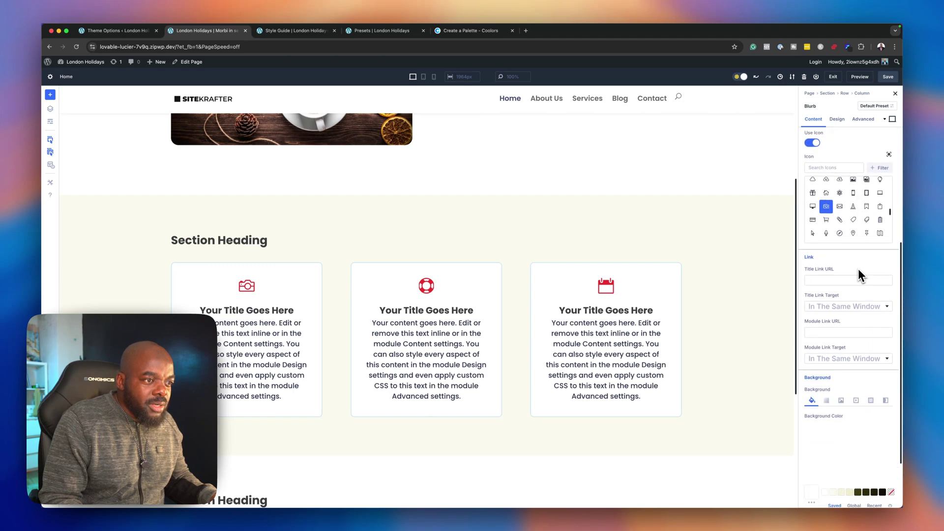
{"action": "scroll", "coordinate": [859, 275], "scroll_direction": "down", "scroll_amount": 3}
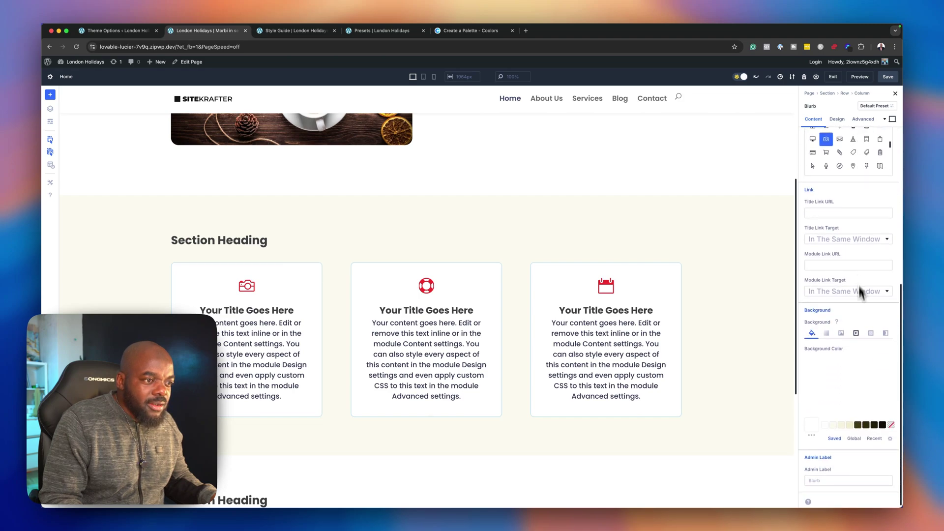
{"action": "scroll", "coordinate": [860, 395], "scroll_direction": "up", "scroll_amount": 4}
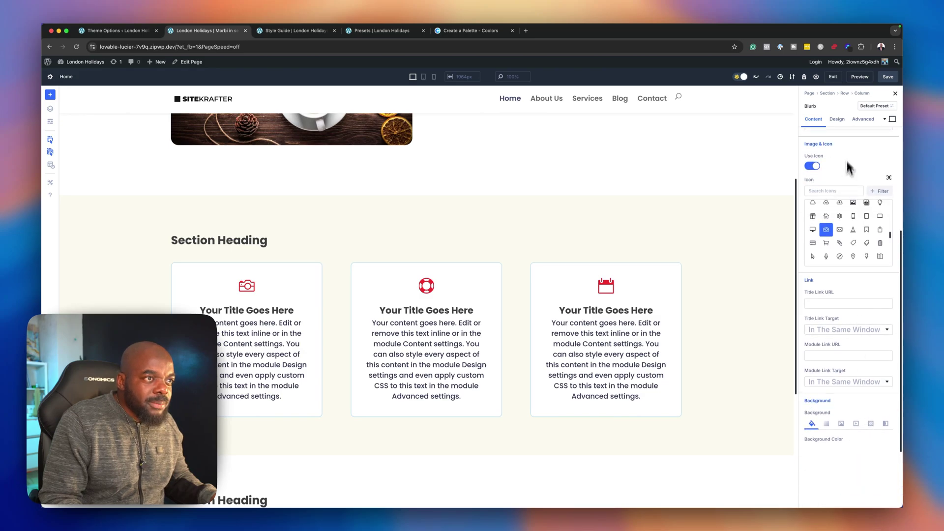
{"action": "left_click", "coordinate": [836, 119]}
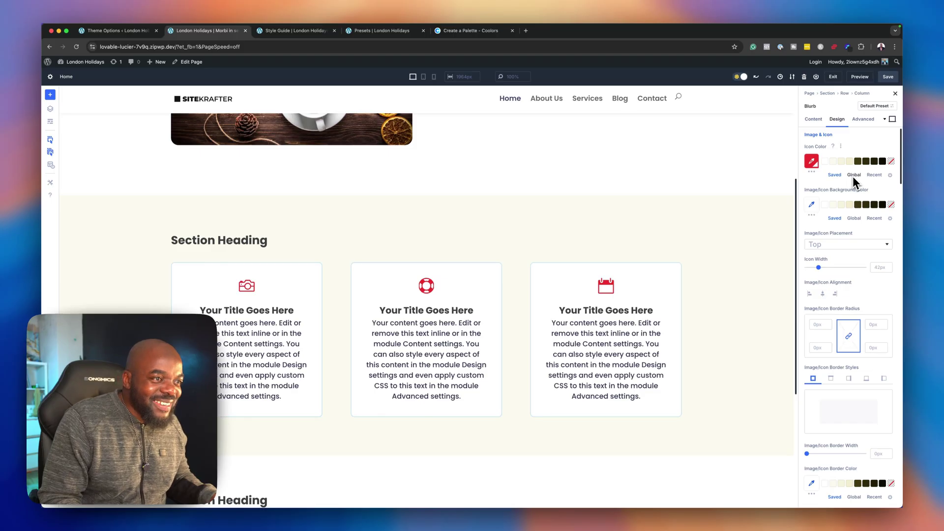
{"action": "scroll", "coordinate": [873, 334], "scroll_direction": "down", "scroll_amount": 1}
{"action": "scroll", "coordinate": [874, 334], "scroll_direction": "down", "scroll_amount": 5}
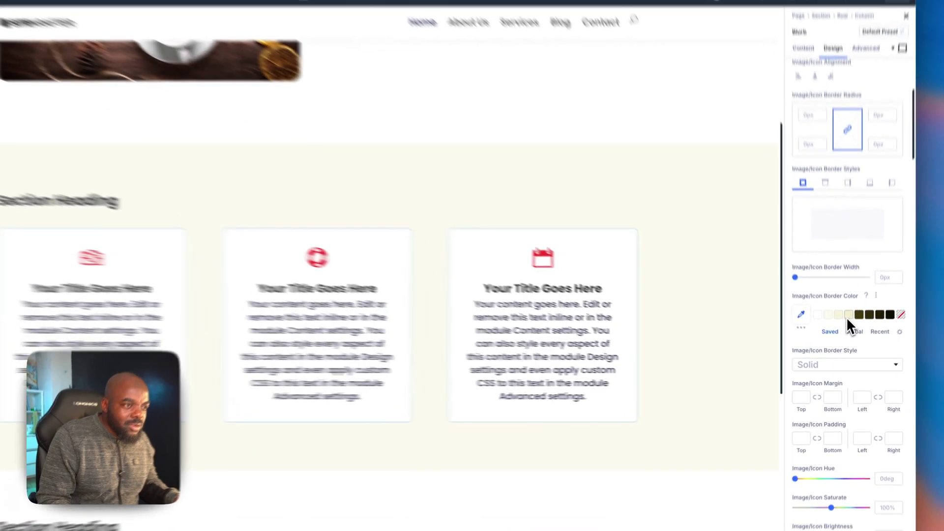
{"action": "left_click", "coordinate": [849, 331]}
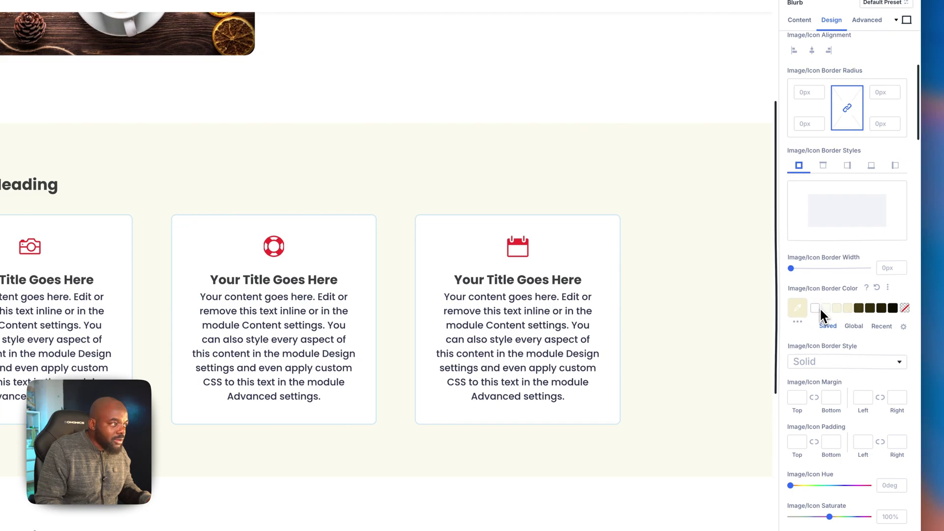
Set the border colour of the first card's blurb module to the darkest of the saved cream colours.
{"action": "scroll", "coordinate": [846, 331], "scroll_direction": "down", "scroll_amount": 10}
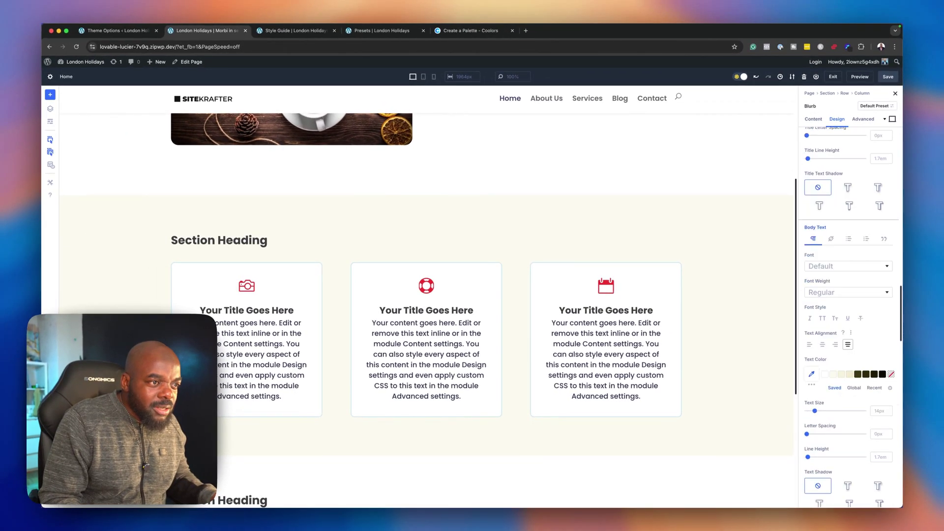
{"action": "scroll", "coordinate": [846, 363], "scroll_direction": "down", "scroll_amount": 10}
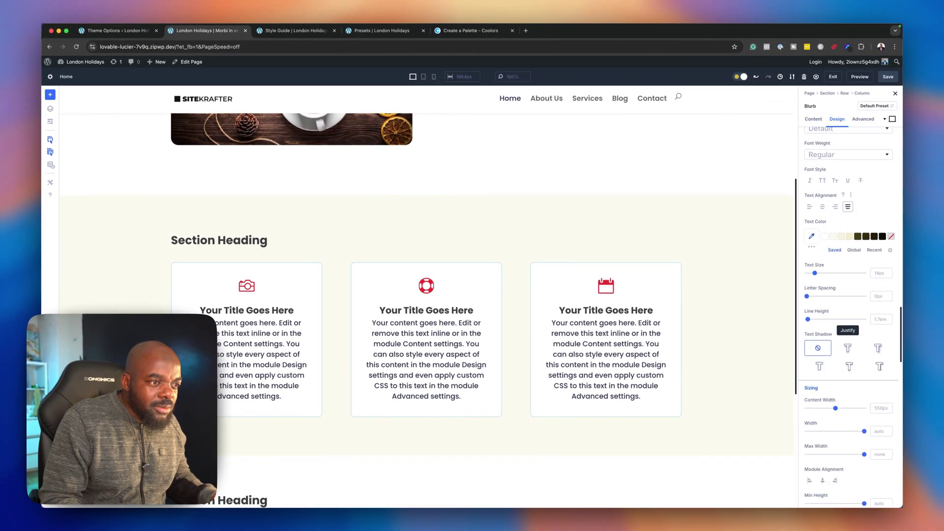
{"action": "scroll", "coordinate": [842, 413], "scroll_direction": "down", "scroll_amount": 5}
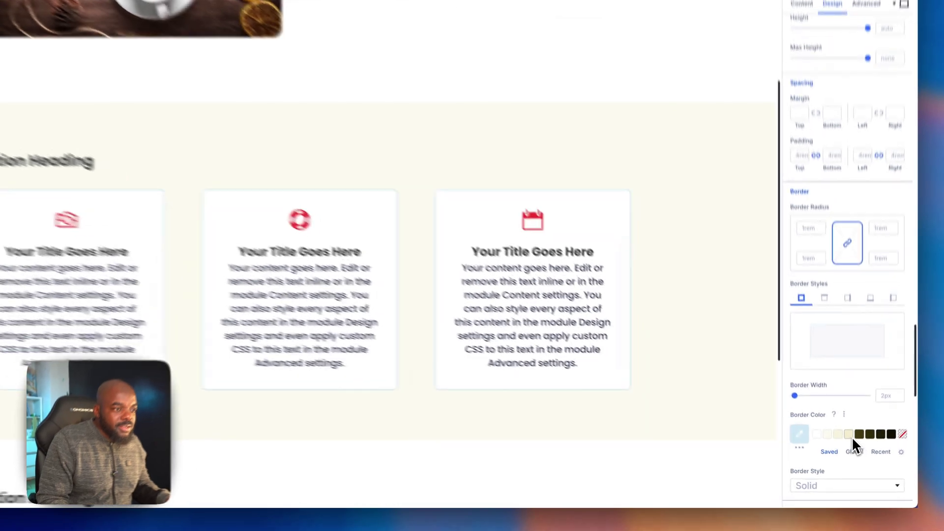
{"action": "left_click", "coordinate": [849, 451]}
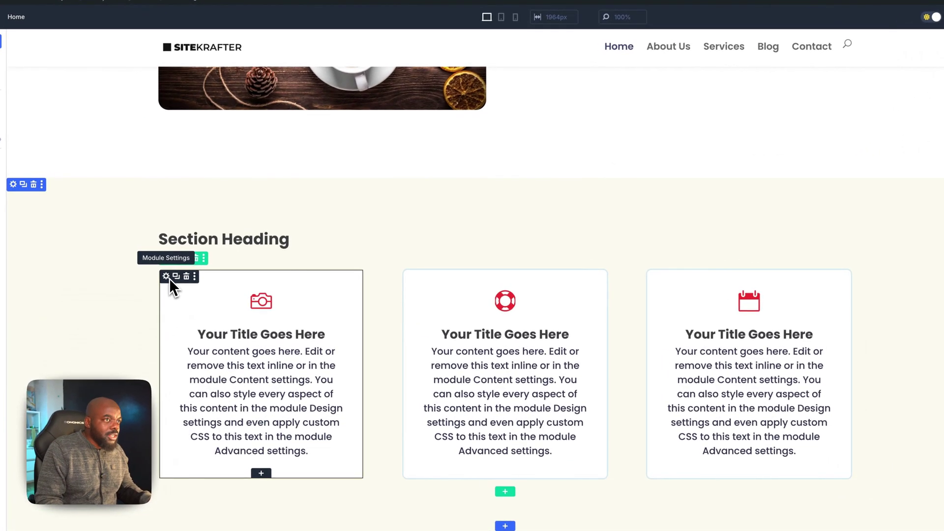
Update the sk-main-blurb preset with the first card's current styles.
{"action": "left_click", "coordinate": [169, 279]}
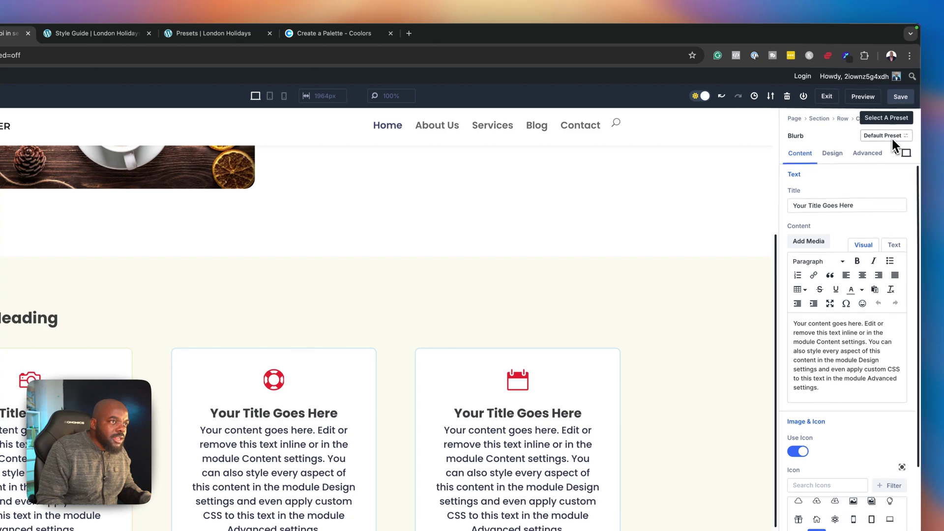
{"action": "left_click", "coordinate": [891, 136]}
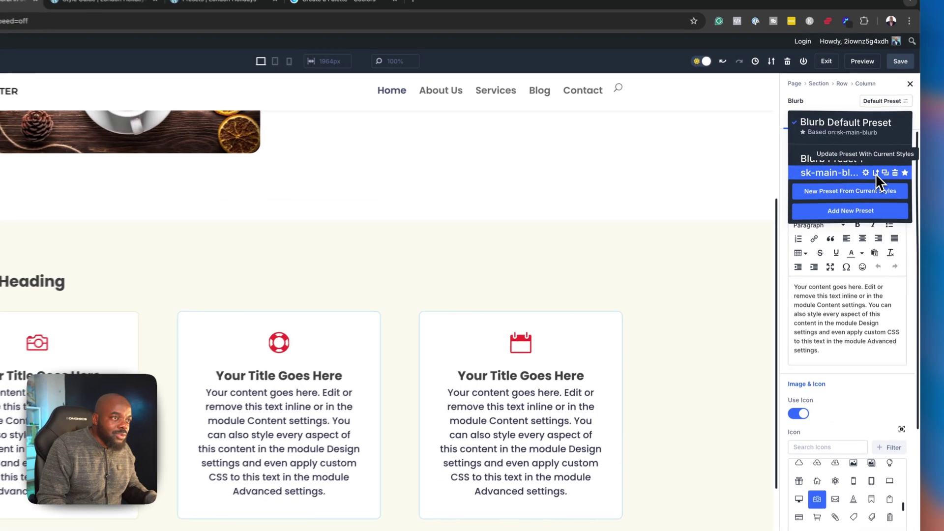
{"action": "left_click", "coordinate": [869, 161]}
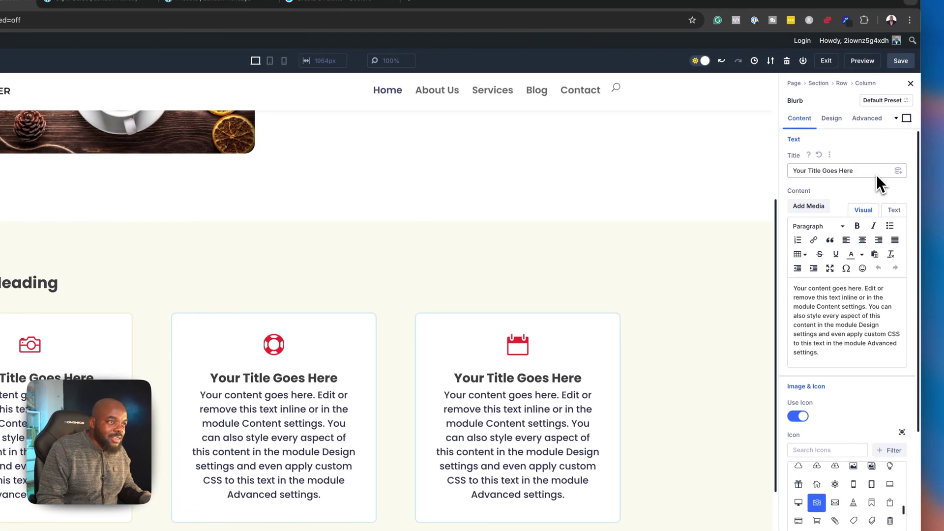
{"action": "left_click", "coordinate": [879, 492]}
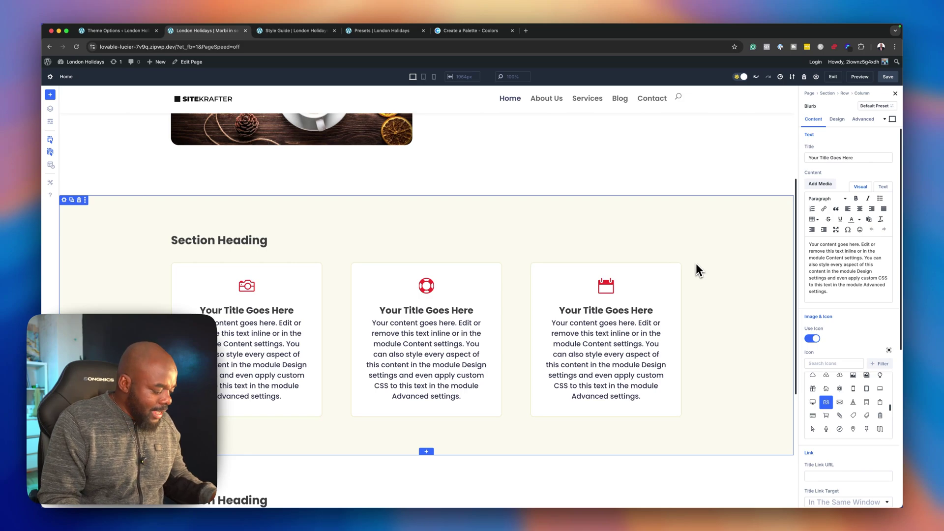
{"action": "scroll", "coordinate": [699, 270], "scroll_direction": "down", "scroll_amount": 4}
{"action": "scroll", "coordinate": [699, 269], "scroll_direction": "up", "scroll_amount": 3}
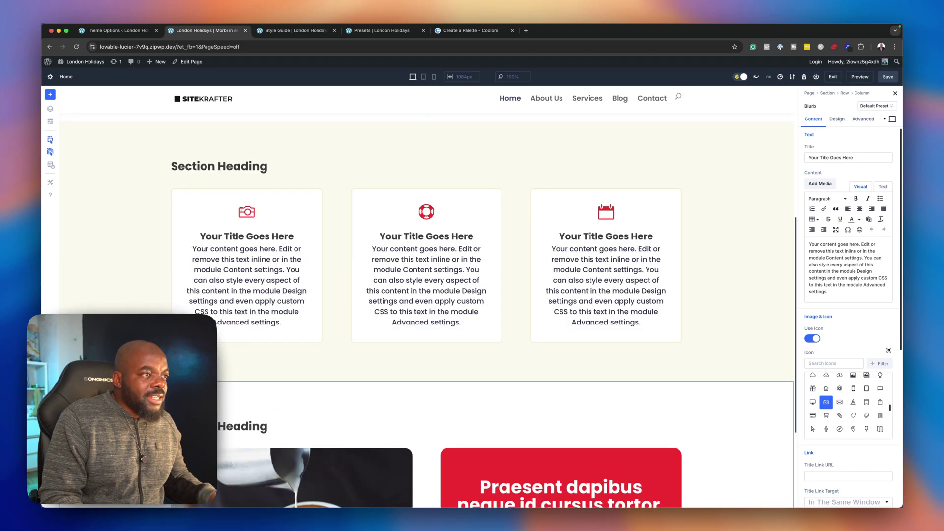
{"action": "scroll", "coordinate": [699, 269], "scroll_direction": "up", "scroll_amount": 1}
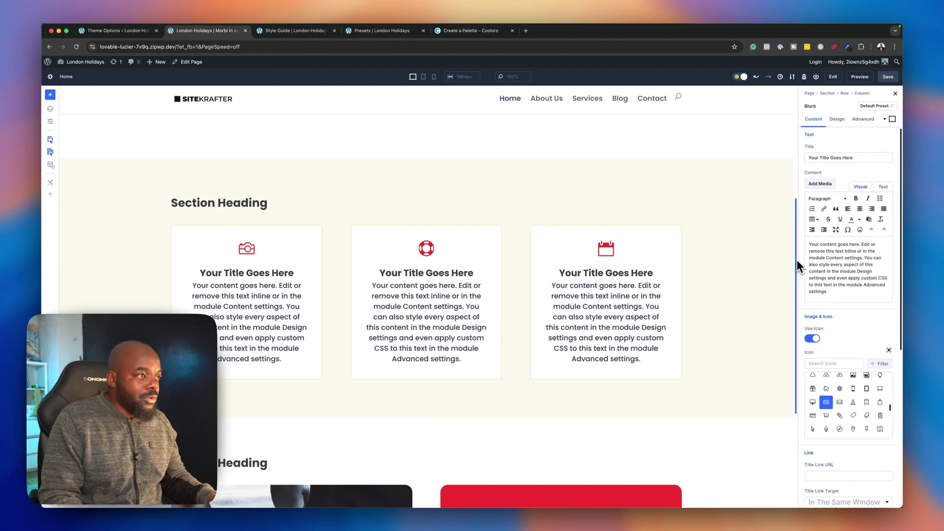
{"action": "scroll", "coordinate": [776, 275], "scroll_direction": "up", "scroll_amount": 5}
{"action": "scroll", "coordinate": [776, 284], "scroll_direction": "up", "scroll_amount": 1}
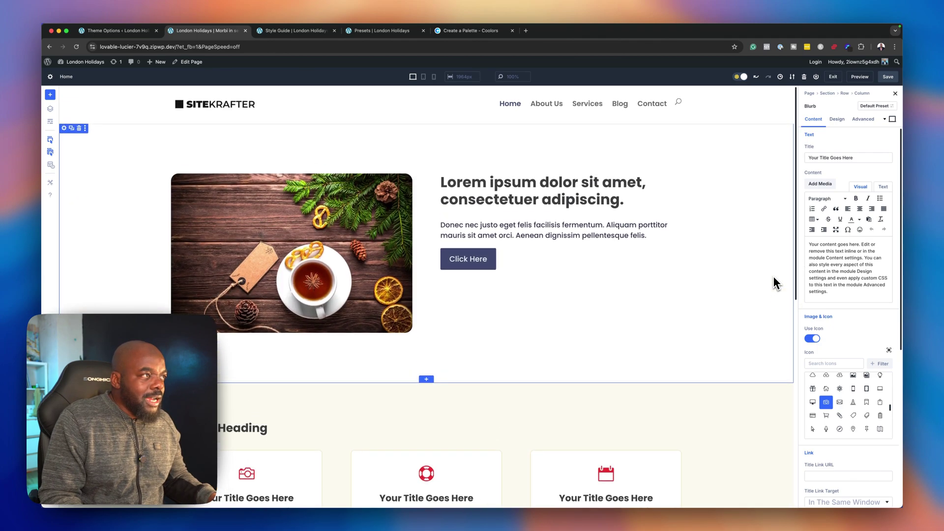
Switch to the site's admin area and open the typography section of the theme customizer's general settings.
{"action": "left_click", "coordinate": [120, 31]}
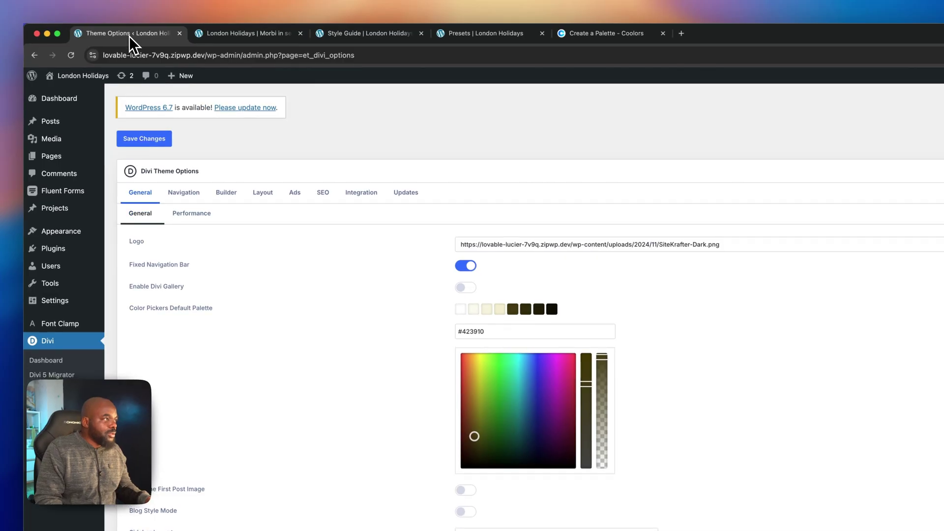
{"action": "mouse_move", "coordinate": [60, 157]}
{"action": "mouse_move", "coordinate": [57, 235]}
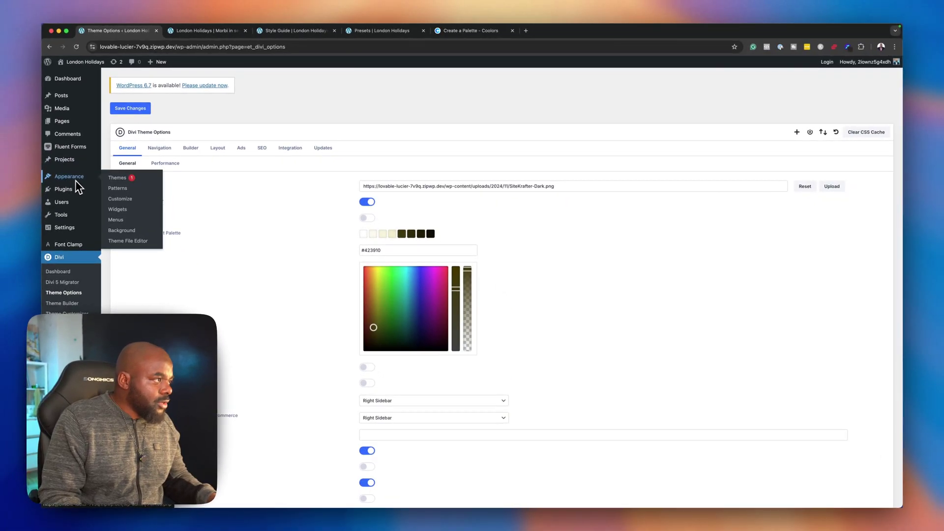
{"action": "left_click", "coordinate": [131, 200]}
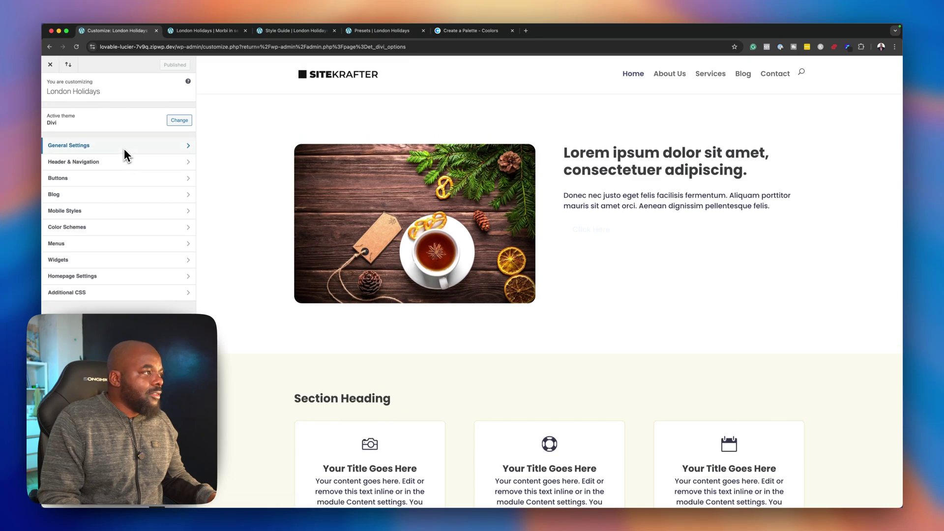
{"action": "left_click", "coordinate": [124, 148]}
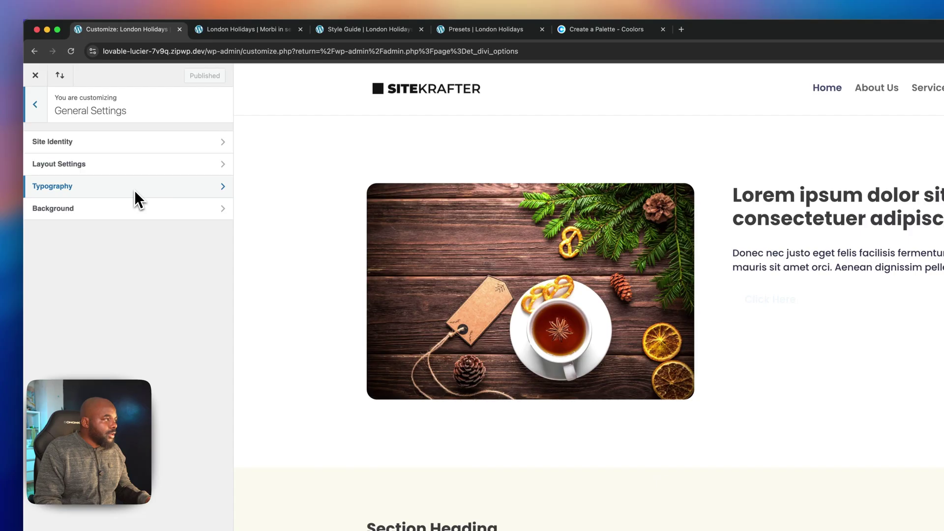
{"action": "left_click", "coordinate": [123, 148]}
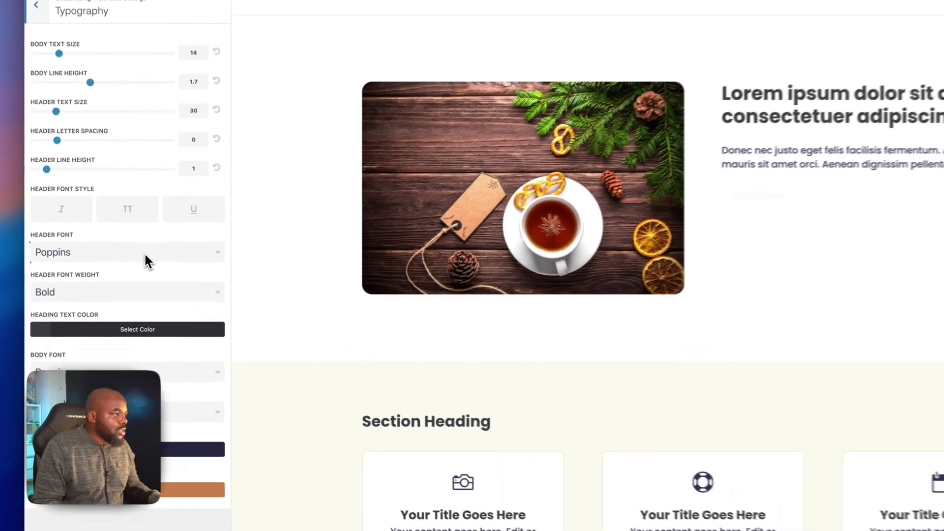
Set the site's header font to Playfair Display.
{"action": "left_click", "coordinate": [131, 272]}
{"action": "scroll", "coordinate": [157, 304], "scroll_direction": "down", "scroll_amount": 10}
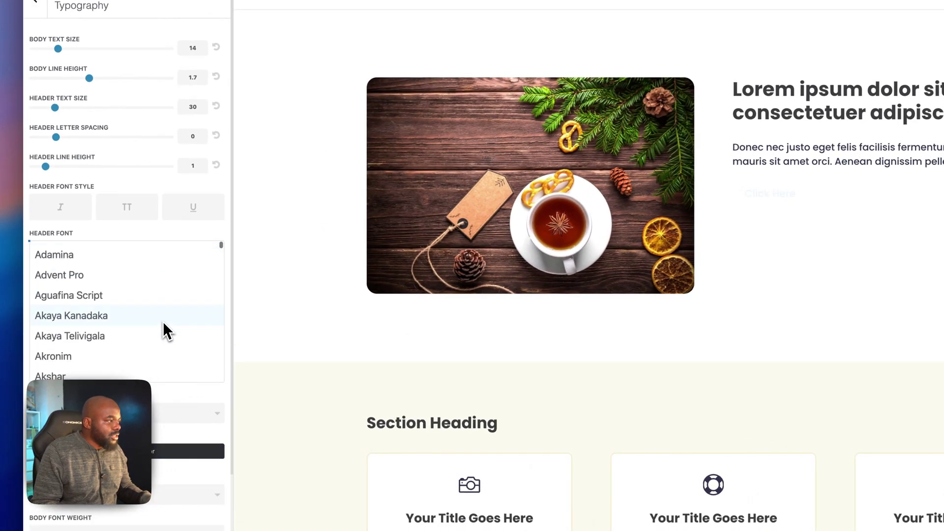
{"action": "scroll", "coordinate": [117, 290], "scroll_direction": "down", "scroll_amount": 15}
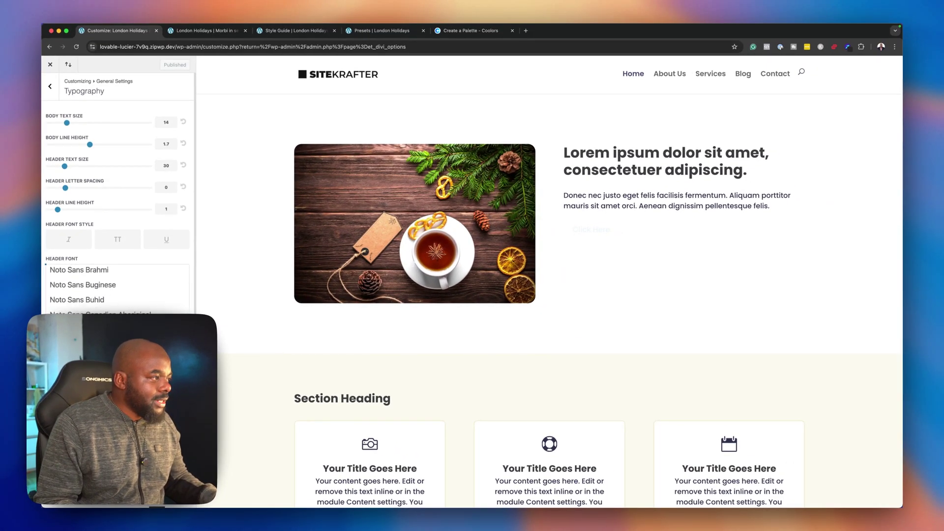
{"action": "scroll", "coordinate": [118, 287], "scroll_direction": "down", "scroll_amount": 20}
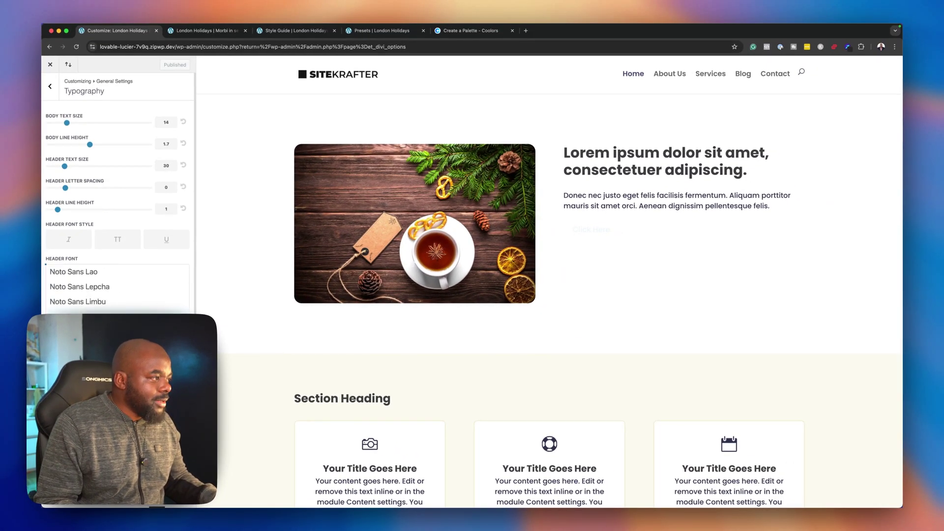
{"action": "scroll", "coordinate": [118, 290], "scroll_direction": "down", "scroll_amount": 20}
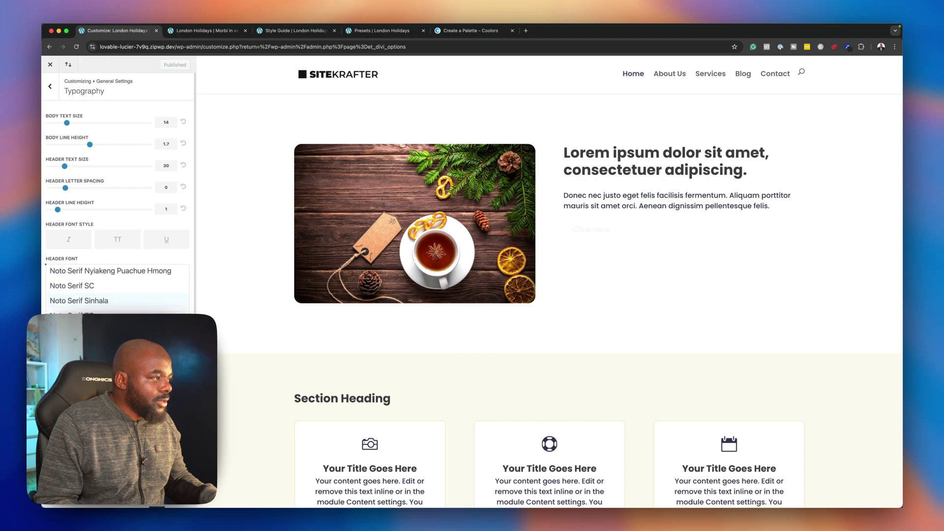
{"action": "scroll", "coordinate": [118, 289], "scroll_direction": "down", "scroll_amount": 20}
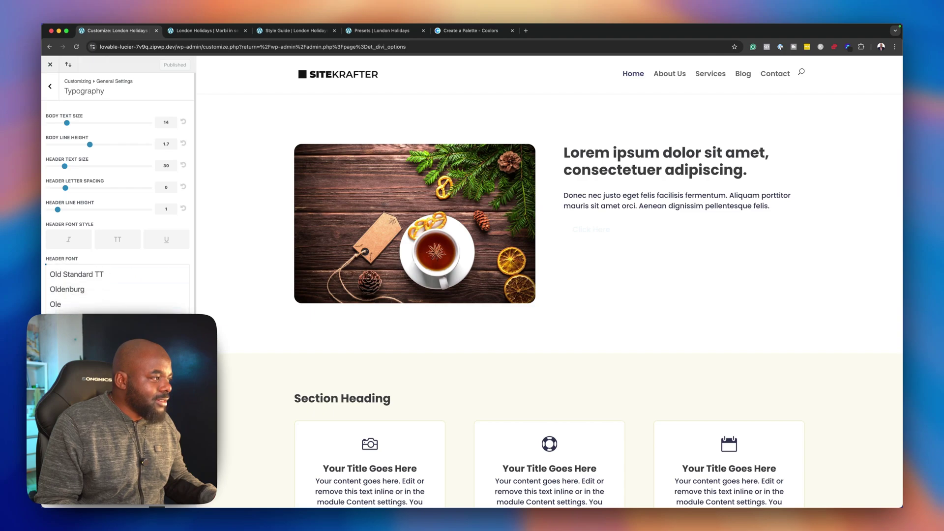
{"action": "scroll", "coordinate": [118, 288], "scroll_direction": "down", "scroll_amount": 5}
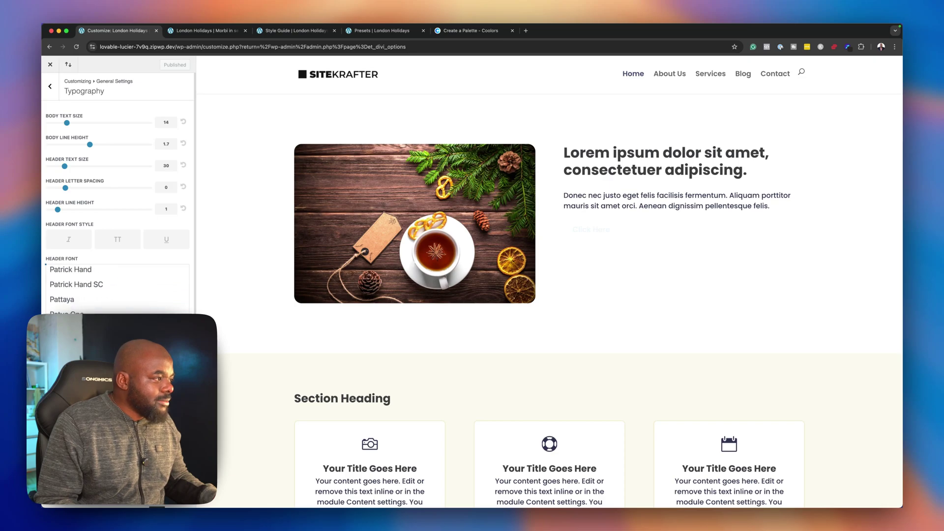
{"action": "scroll", "coordinate": [117, 288], "scroll_direction": "down", "scroll_amount": 2}
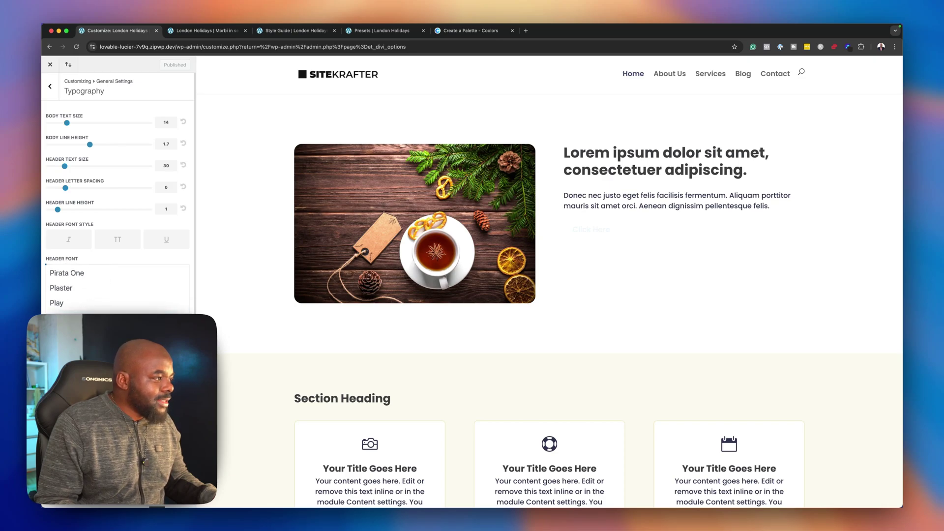
{"action": "left_click", "coordinate": [135, 318]}
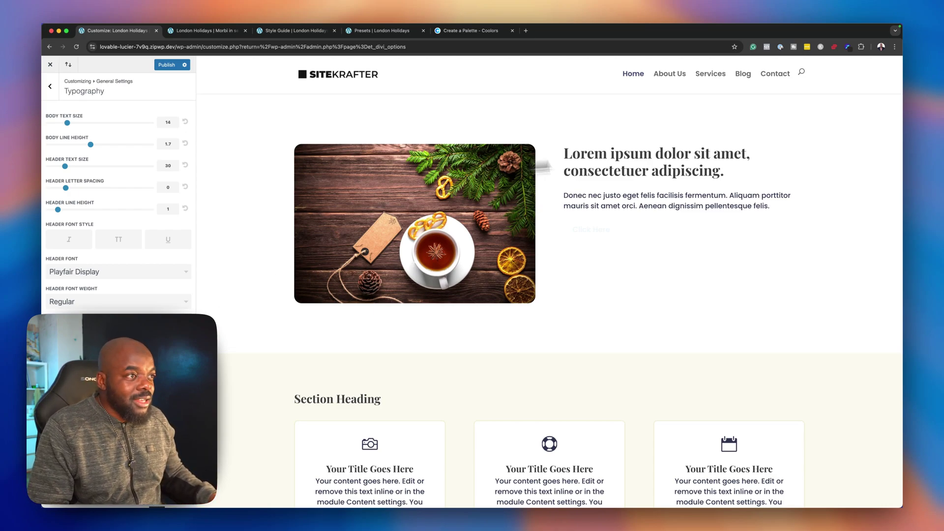
Set the header font weight to Ultra Bold.
{"action": "scroll", "coordinate": [413, 375], "scroll_direction": "down", "scroll_amount": 2}
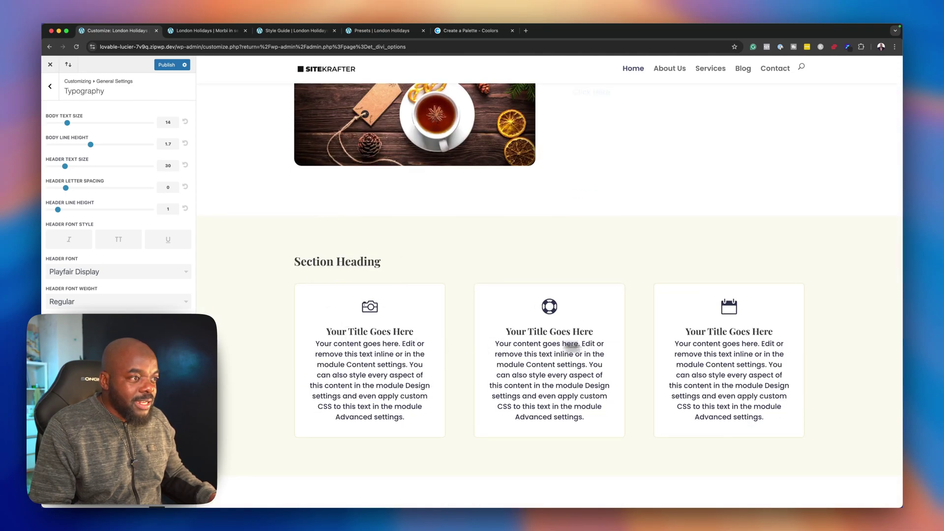
{"action": "left_click", "coordinate": [84, 301]}
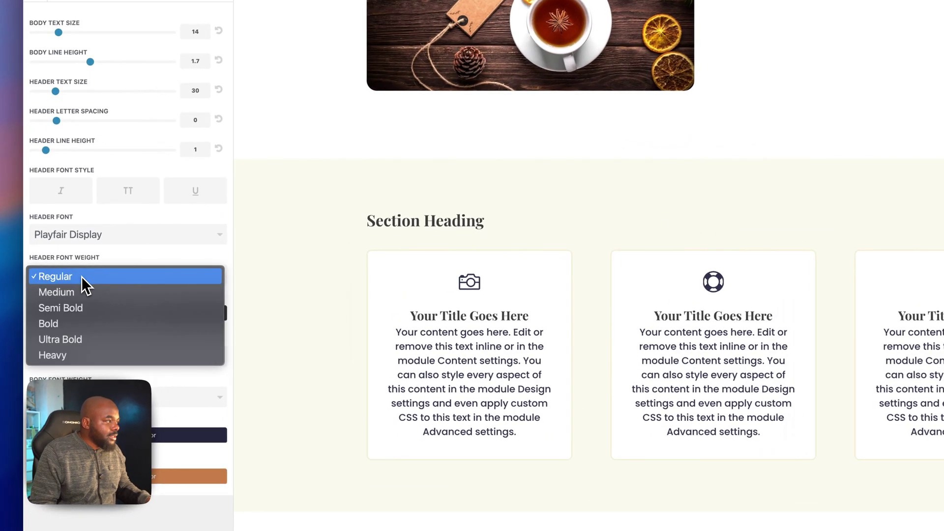
{"action": "left_click", "coordinate": [94, 340]}
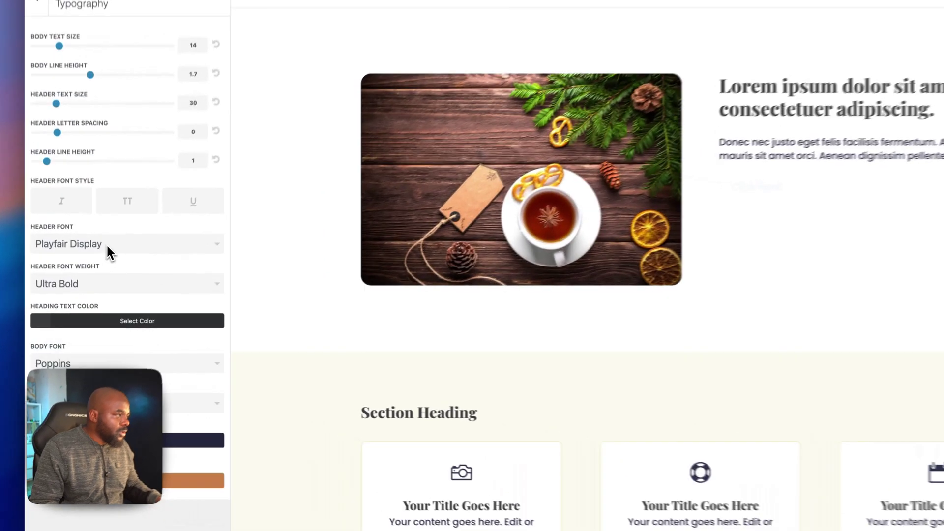
Try Playfair Display SC as the header font and switch back to Playfair Display.
{"action": "left_click", "coordinate": [103, 272]}
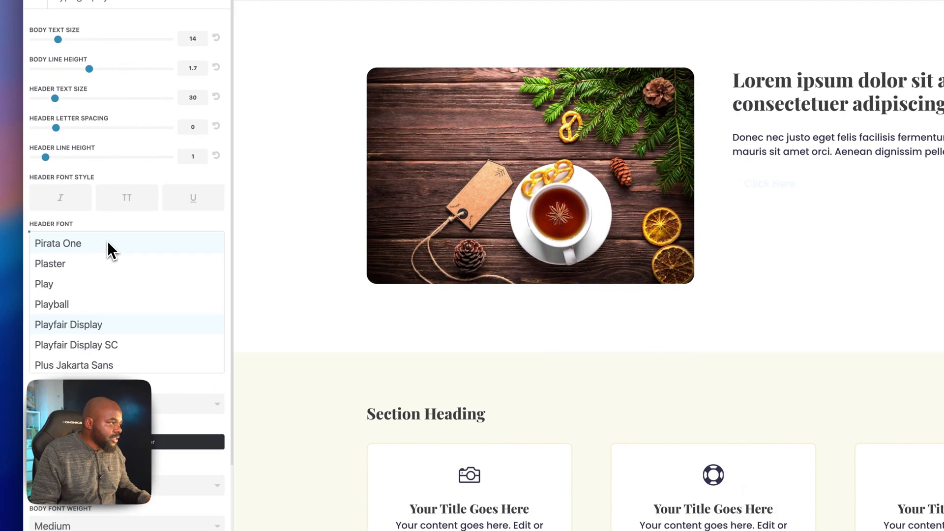
{"action": "left_click", "coordinate": [124, 339]}
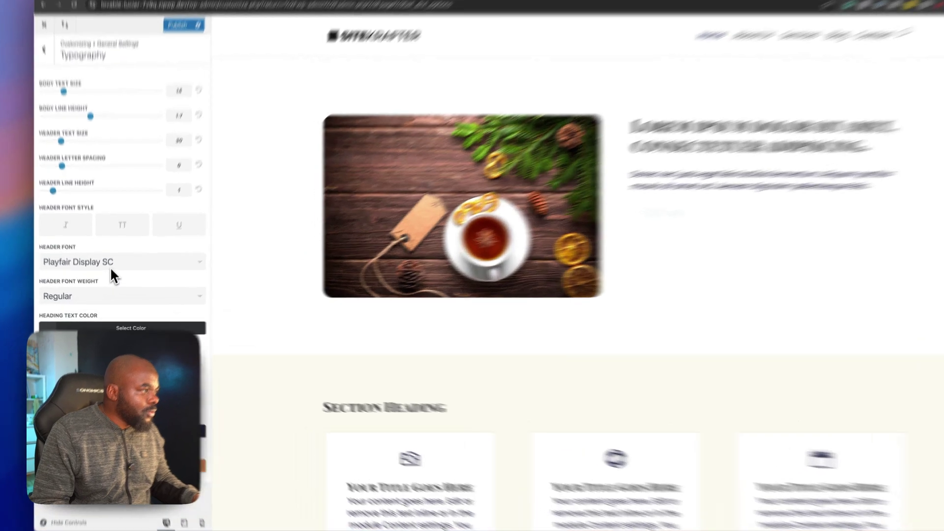
{"action": "left_click", "coordinate": [108, 272]}
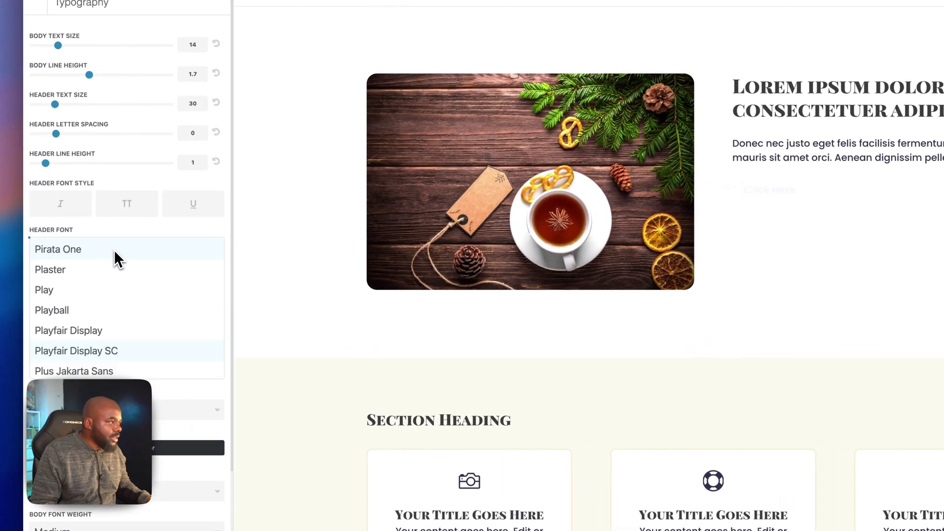
{"action": "left_click", "coordinate": [120, 328]}
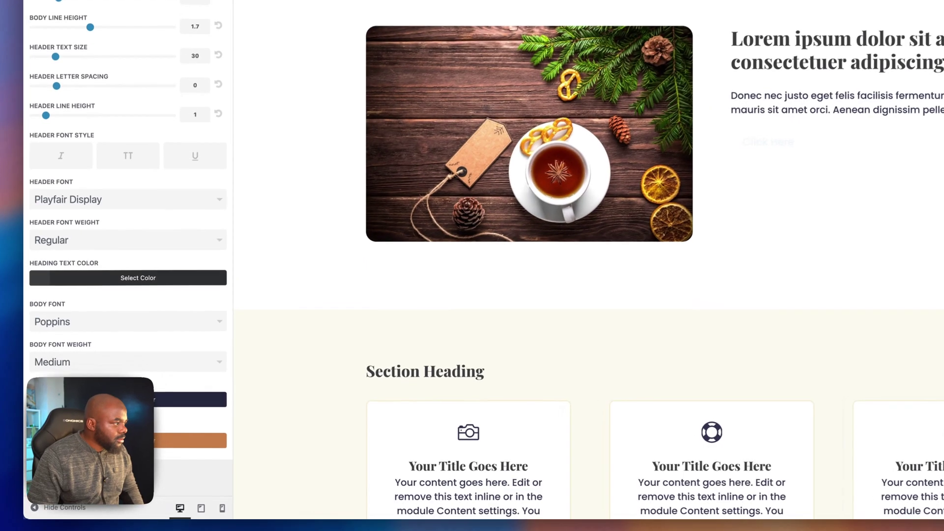
Set the body text colour to dark grey and publish the typography changes.
{"action": "scroll", "coordinate": [210, 458], "scroll_direction": "down", "scroll_amount": 3}
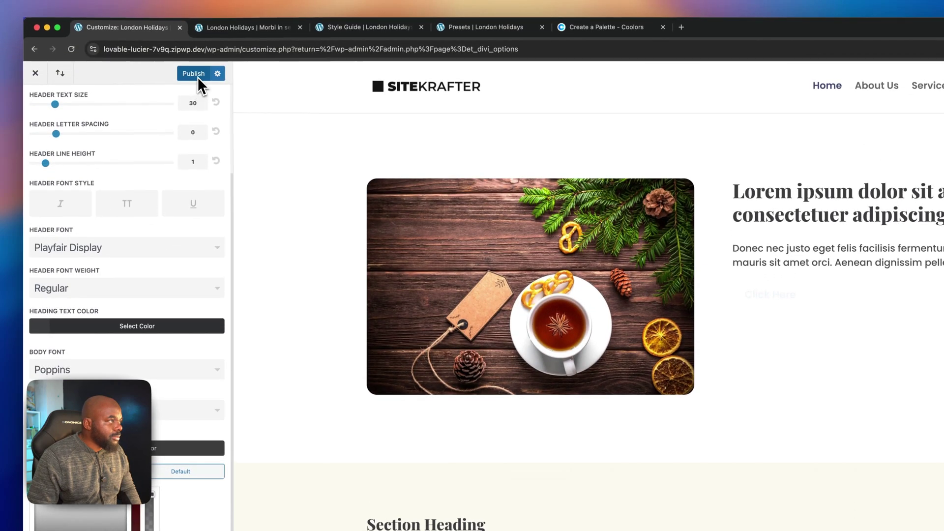
{"action": "left_click", "coordinate": [197, 77]}
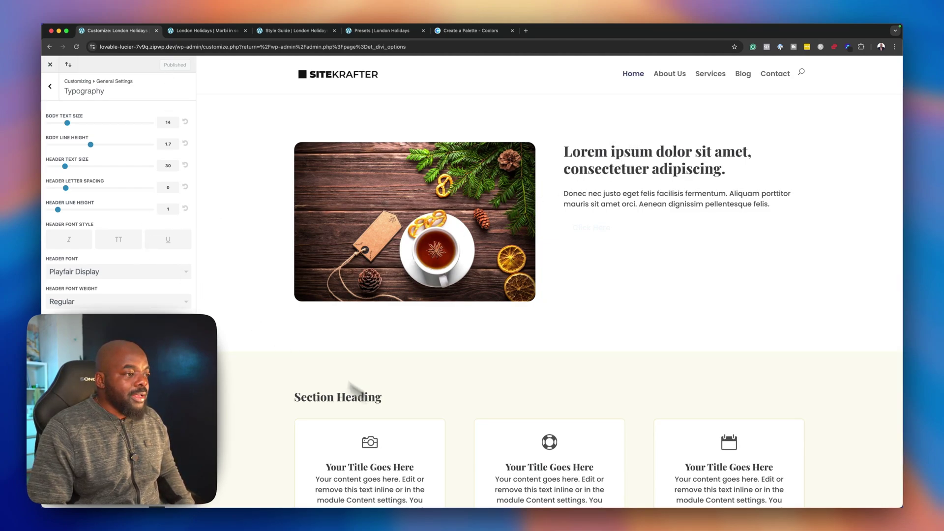
Set the header font weight to Bold and publish the change.
{"action": "scroll", "coordinate": [563, 435], "scroll_direction": "down", "scroll_amount": 3}
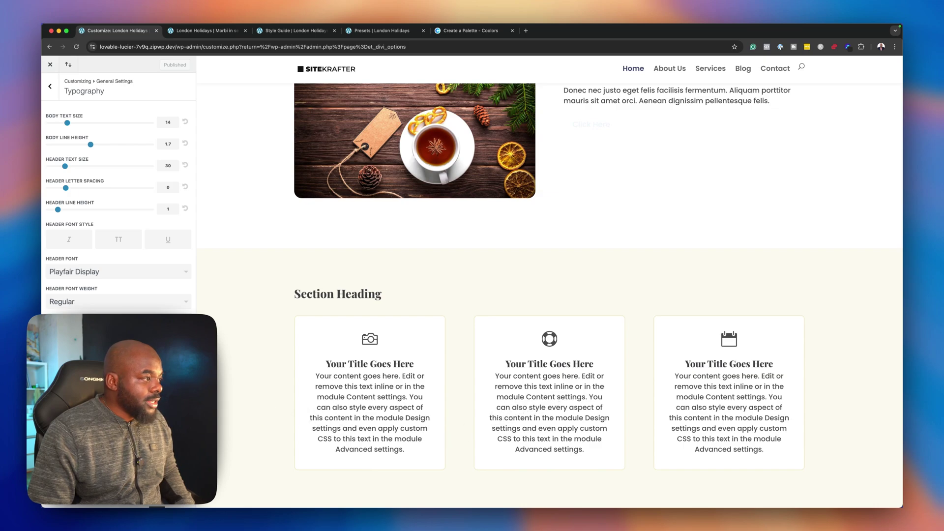
{"action": "left_click", "coordinate": [76, 302]}
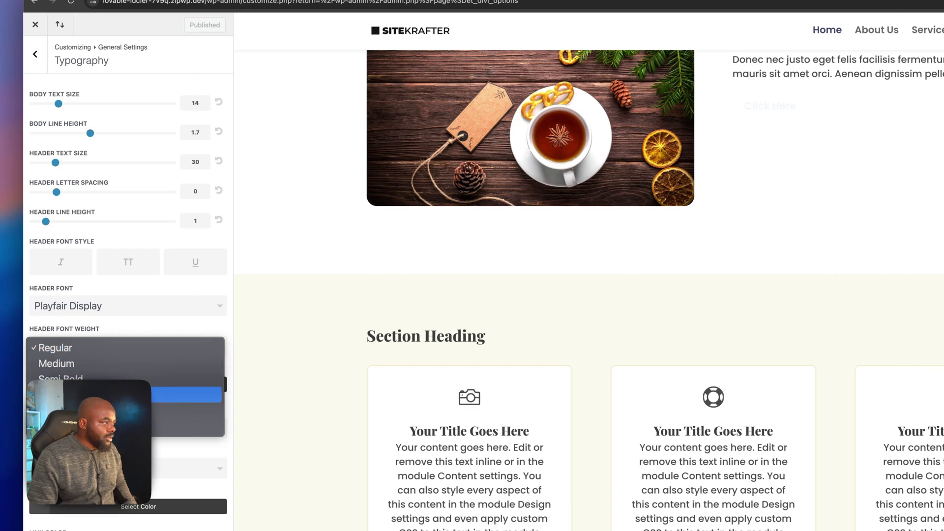
{"action": "left_click", "coordinate": [76, 340]}
{"action": "left_click", "coordinate": [193, 25]}
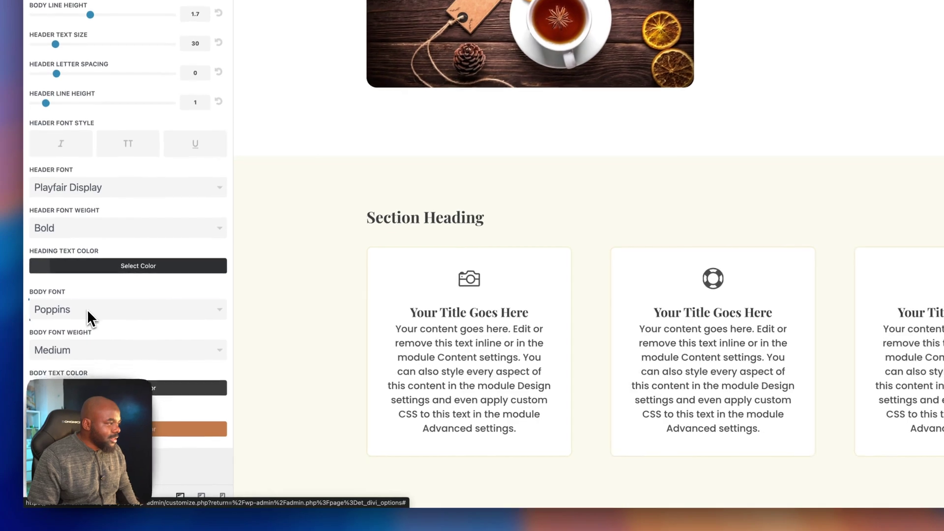
Set the body font to Montserrat with the Regular weight and publish the change.
{"action": "left_click", "coordinate": [87, 310]}
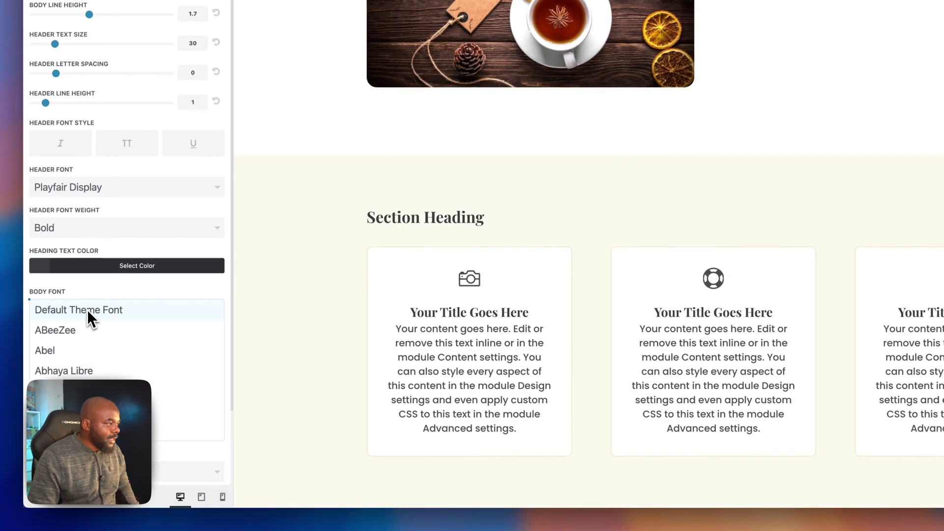
{"action": "scroll", "coordinate": [151, 418], "scroll_direction": "down", "scroll_amount": 5}
{"action": "scroll", "coordinate": [152, 418], "scroll_direction": "down", "scroll_amount": 15}
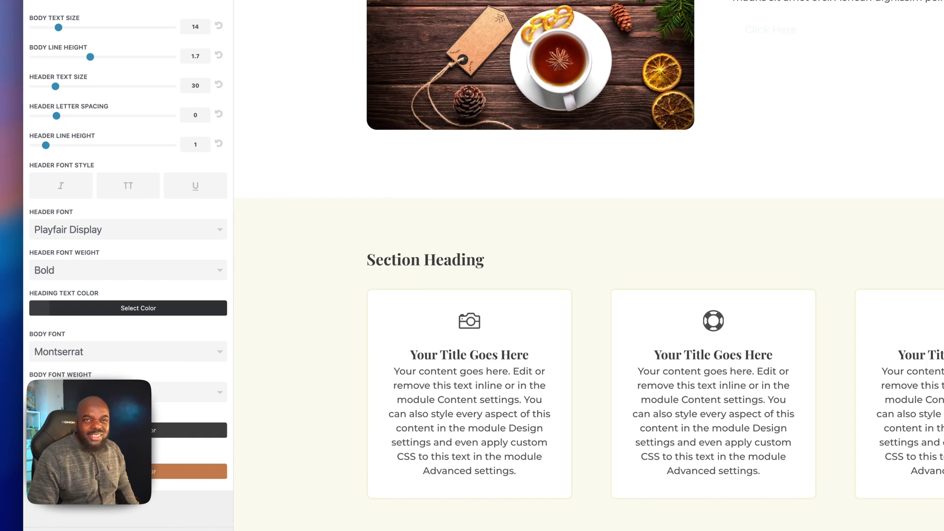
{"action": "left_click", "coordinate": [189, 391]}
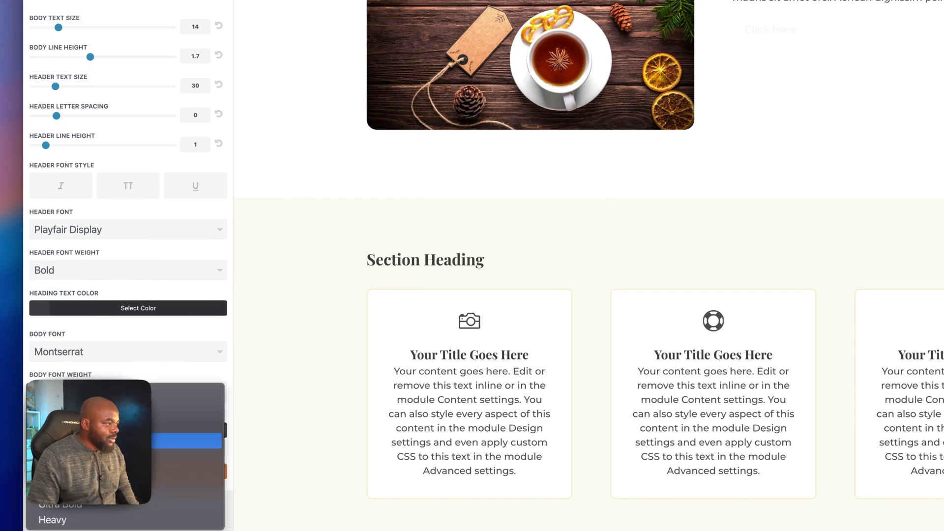
{"action": "left_click", "coordinate": [189, 393]}
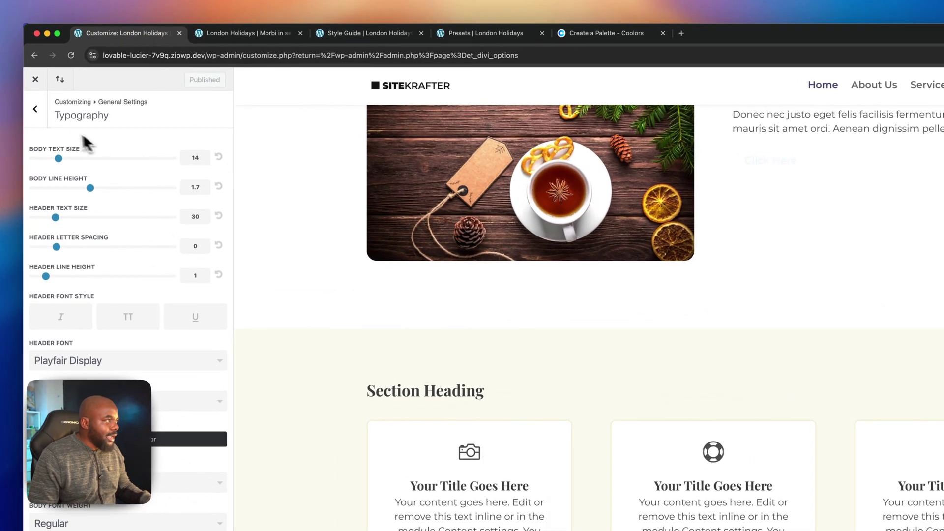
Leave the typography settings for the customizer's main list and switch to the site's Presets page.
{"action": "left_click", "coordinate": [34, 113]}
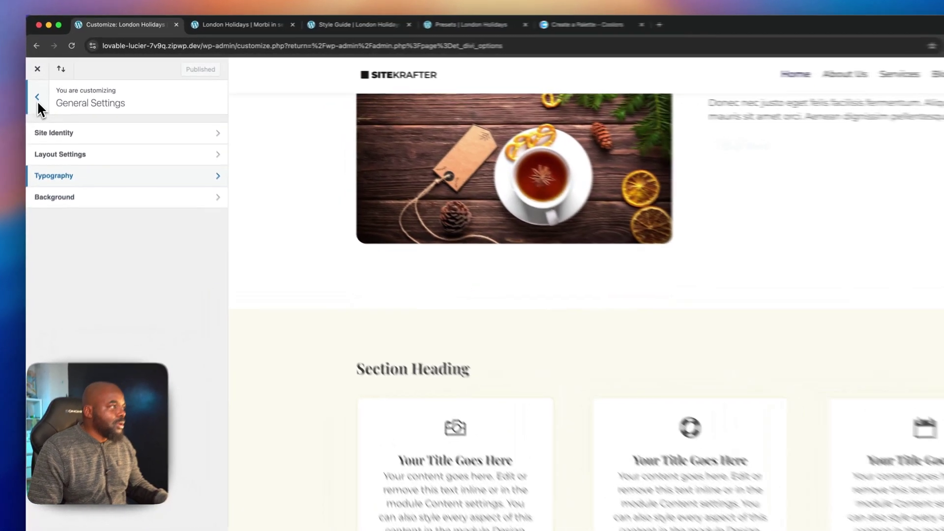
{"action": "left_click", "coordinate": [50, 88]}
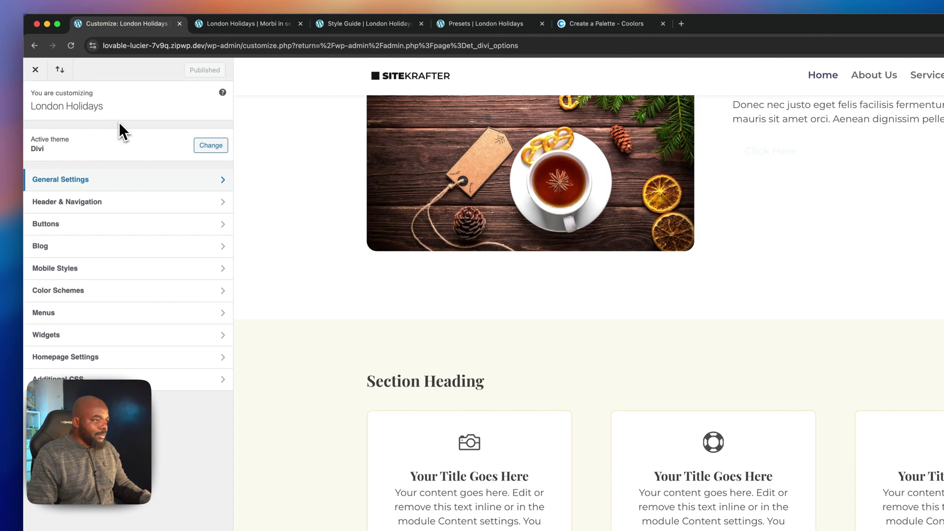
{"action": "key", "text": "super+s"}
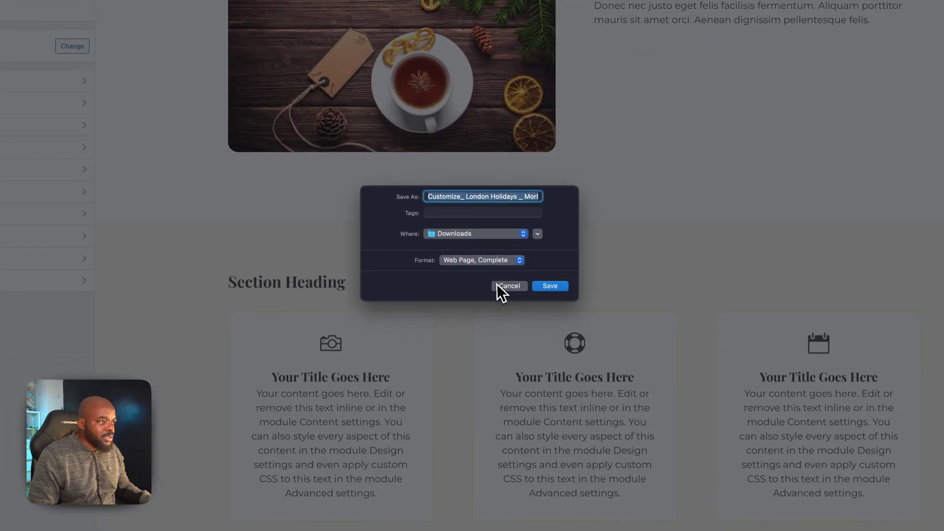
{"action": "left_click", "coordinate": [498, 285]}
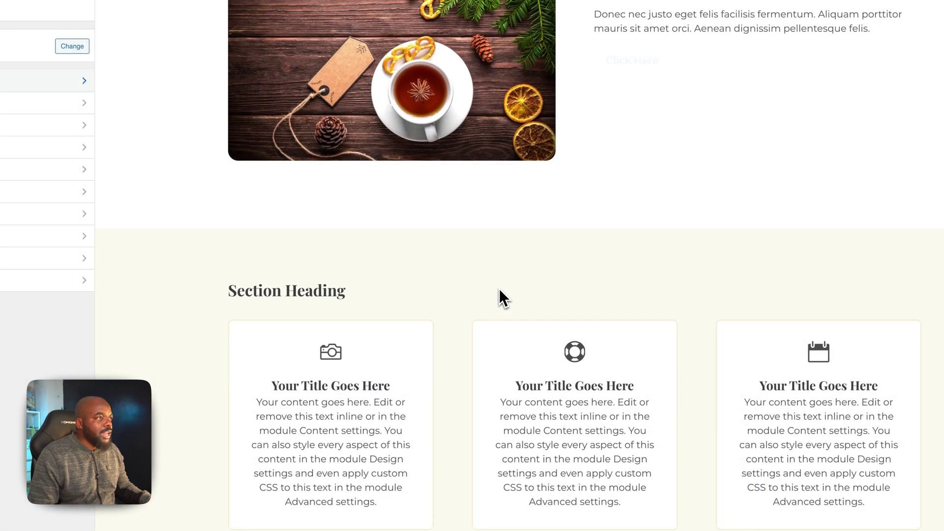
{"action": "scroll", "coordinate": [500, 295], "scroll_direction": "up", "scroll_amount": 3}
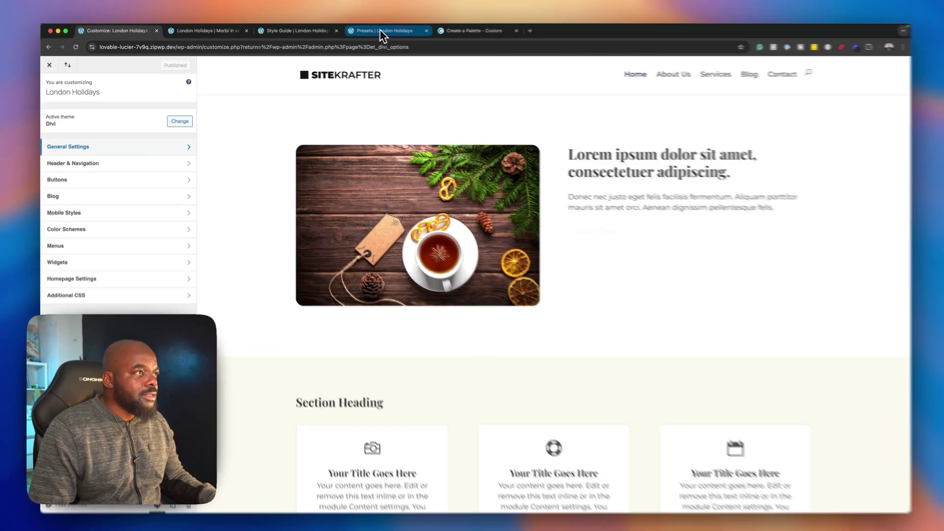
{"action": "left_click", "coordinate": [380, 30]}
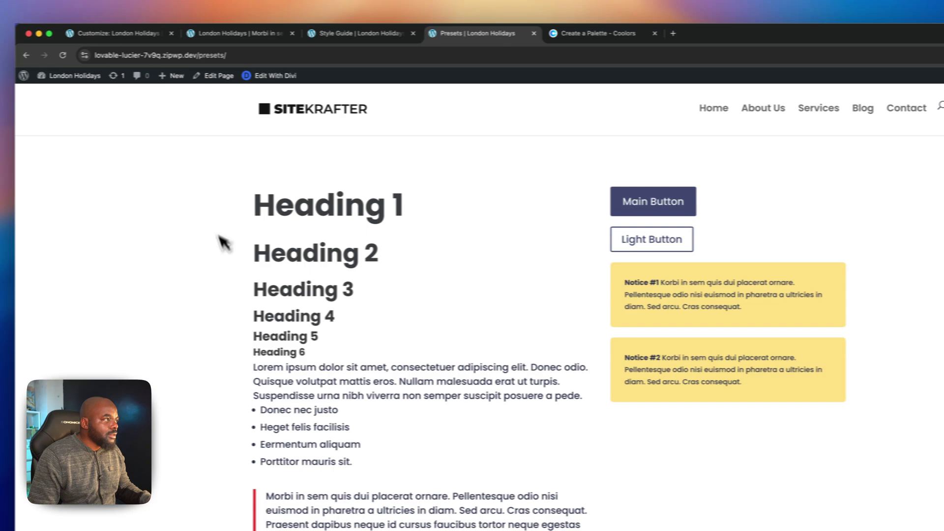
Reload the Presets page and review how the heading, body and module text look with the new fonts.
{"action": "left_click", "coordinate": [71, 55]}
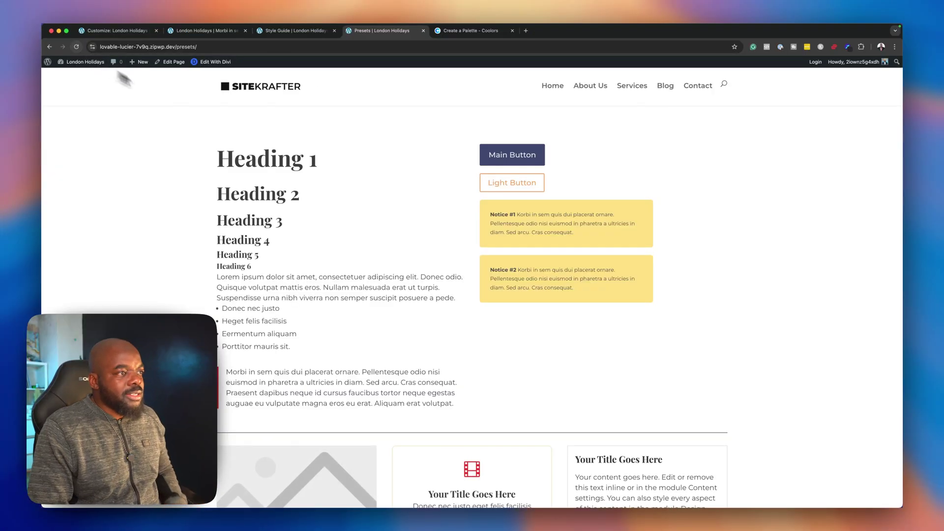
{"action": "triple_click", "coordinate": [293, 167]}
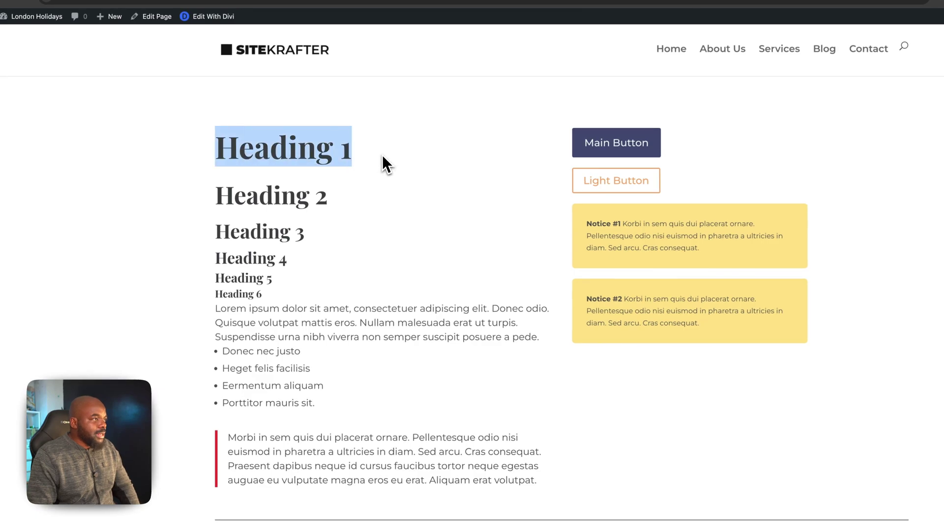
{"action": "scroll", "coordinate": [511, 408], "scroll_direction": "down", "scroll_amount": 2}
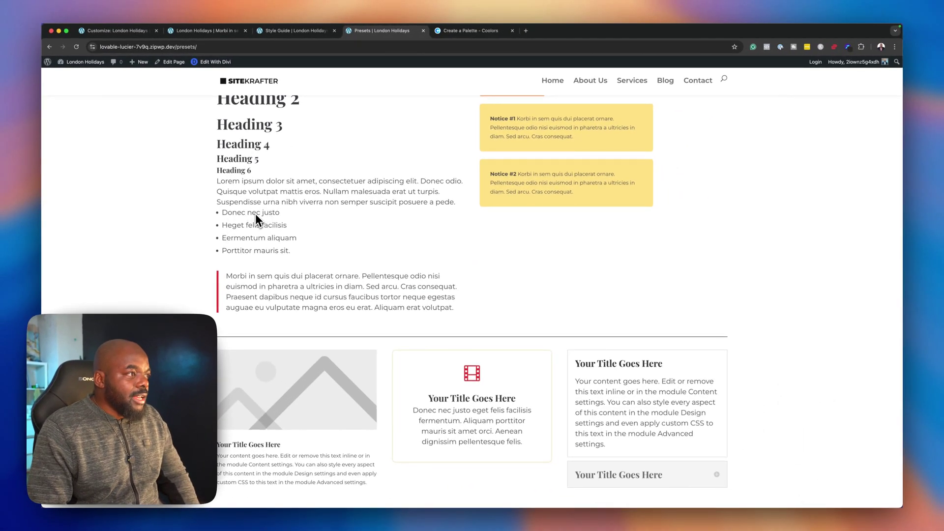
{"action": "scroll", "coordinate": [481, 337], "scroll_direction": "down", "scroll_amount": 3}
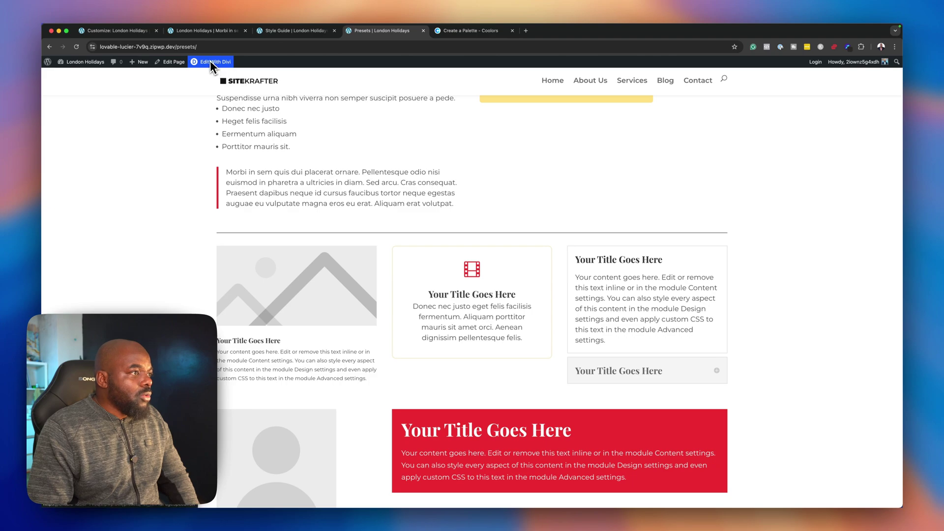
{"action": "scroll", "coordinate": [456, 162], "scroll_direction": "up", "scroll_amount": 2}
{"action": "scroll", "coordinate": [456, 162], "scroll_direction": "up", "scroll_amount": 4}
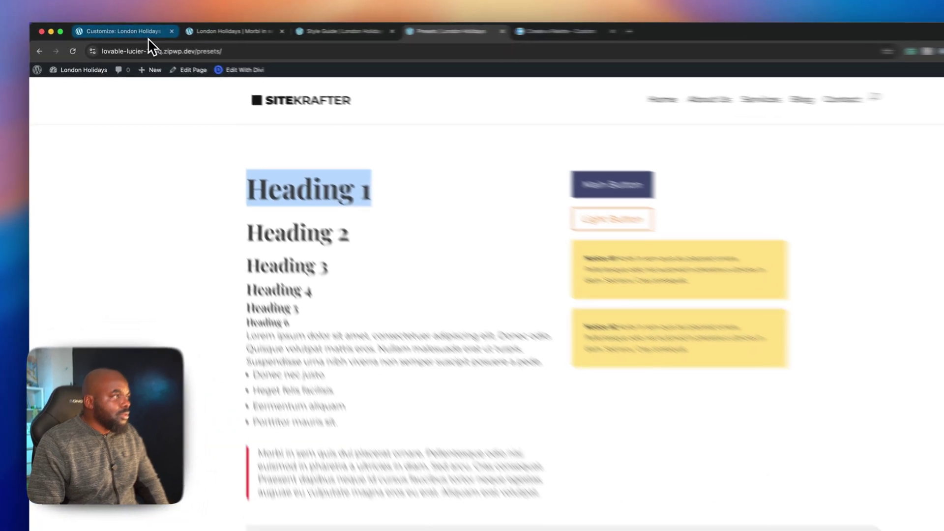
Set the body font weight to Medium in the customizer's typography settings, publish it, and reload the Presets page.
{"action": "left_click", "coordinate": [142, 31]}
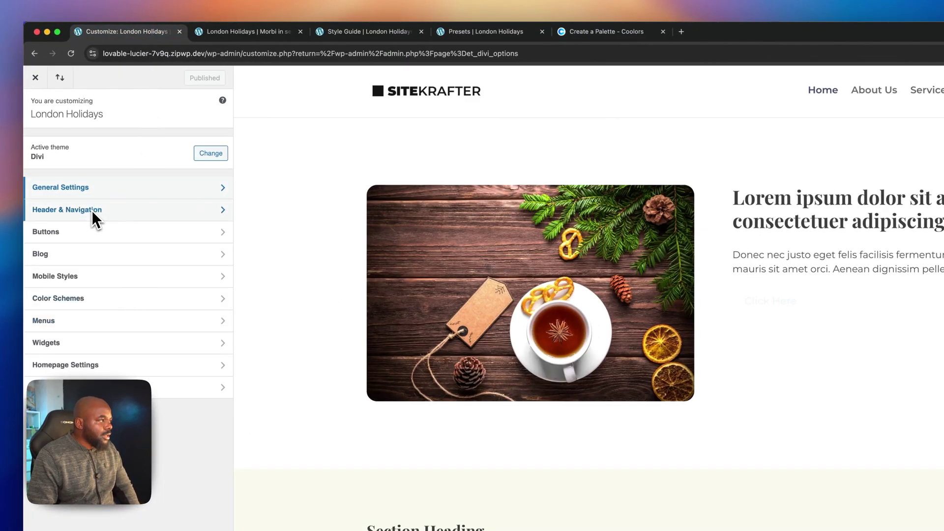
{"action": "left_click", "coordinate": [91, 187]}
{"action": "left_click", "coordinate": [92, 188]}
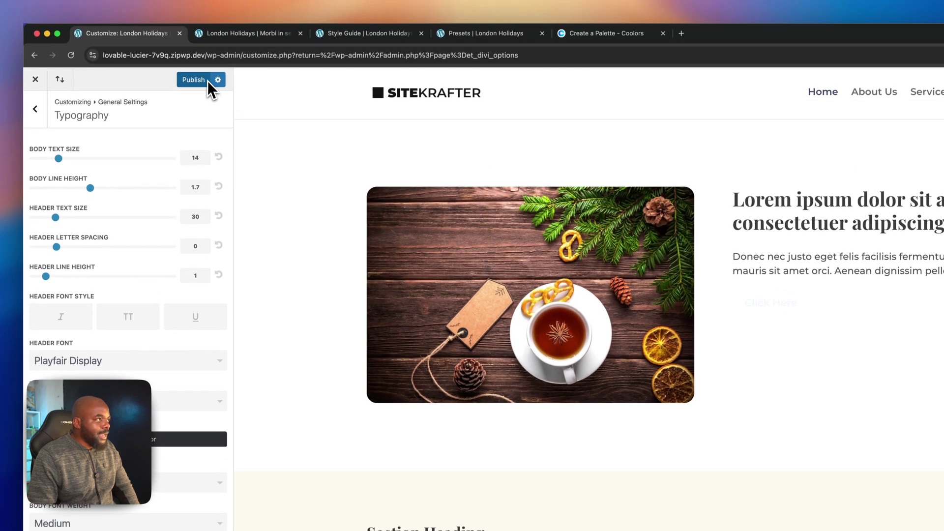
{"action": "left_click", "coordinate": [202, 79]}
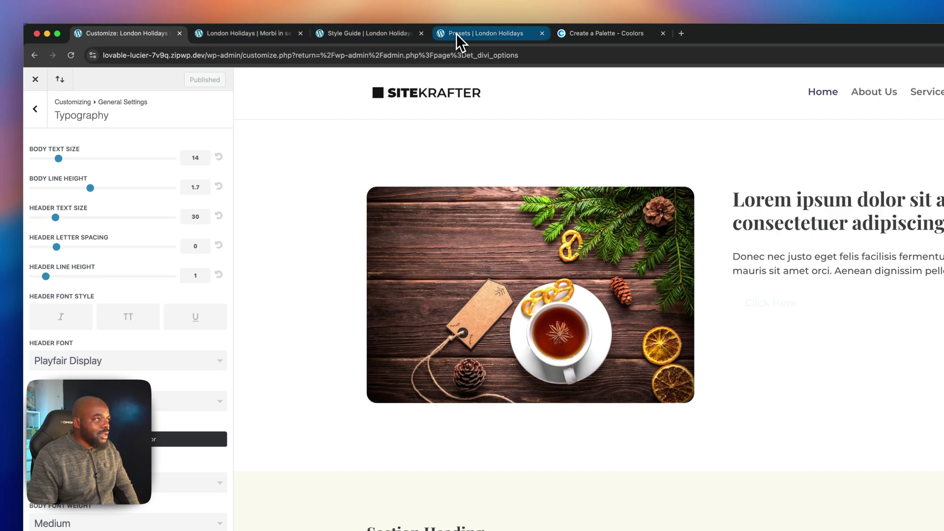
{"action": "left_click", "coordinate": [399, 34]}
{"action": "left_click", "coordinate": [487, 37]}
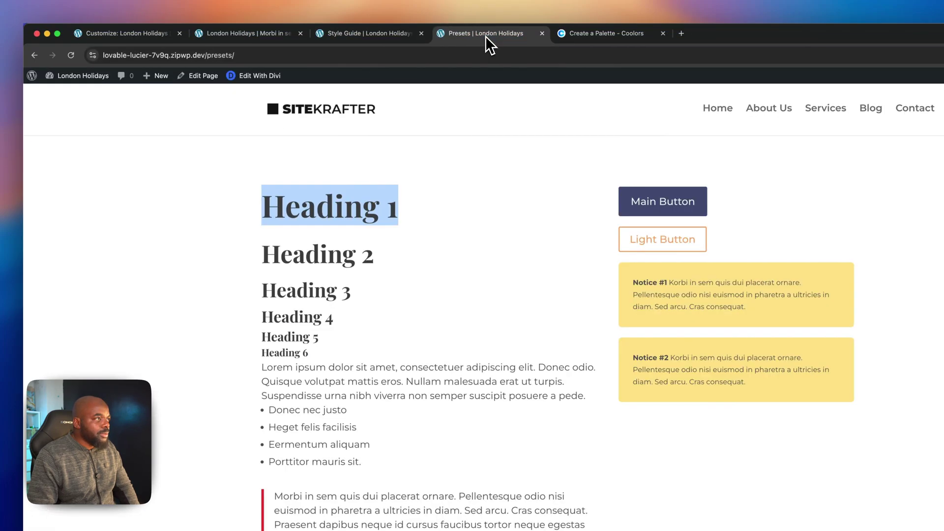
{"action": "left_click", "coordinate": [72, 56]}
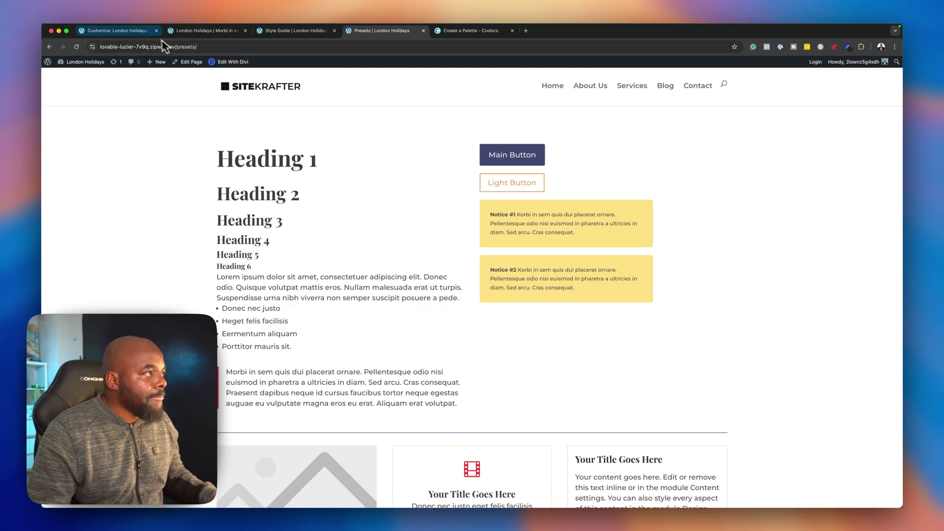
In the customizer's Additional CSS, set the maximum font size of the .sk h1 rule to 8rem and publish.
{"action": "left_click", "coordinate": [148, 31]}
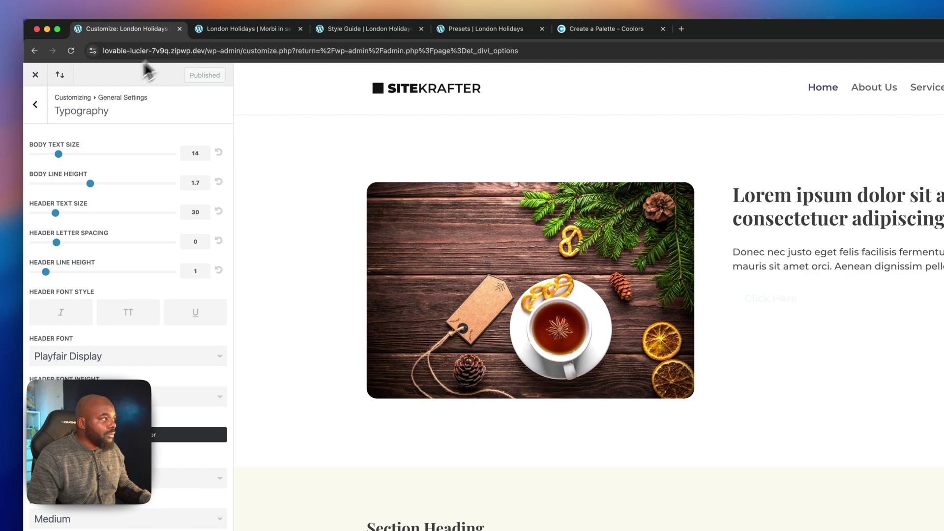
{"action": "left_click", "coordinate": [35, 105]}
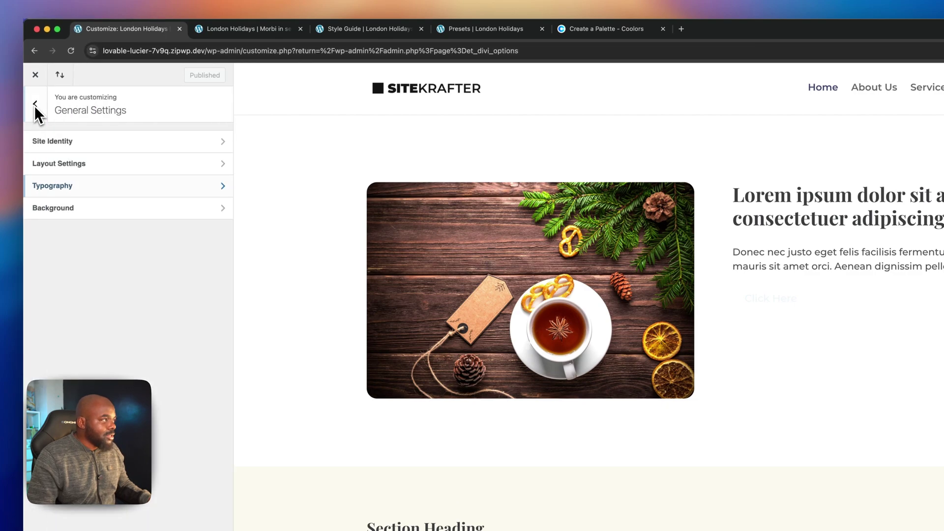
{"action": "left_click", "coordinate": [34, 104]}
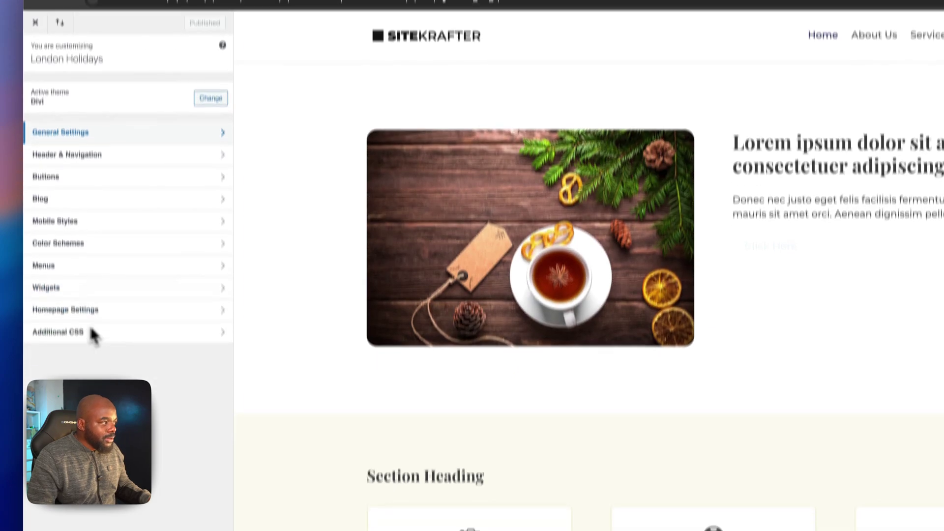
{"action": "left_click", "coordinate": [96, 333]}
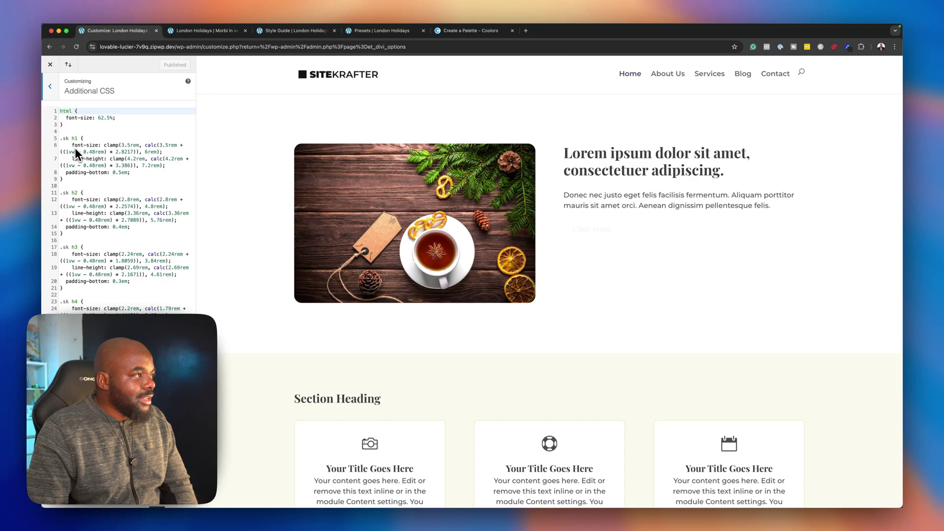
{"action": "left_click", "coordinate": [147, 153]}
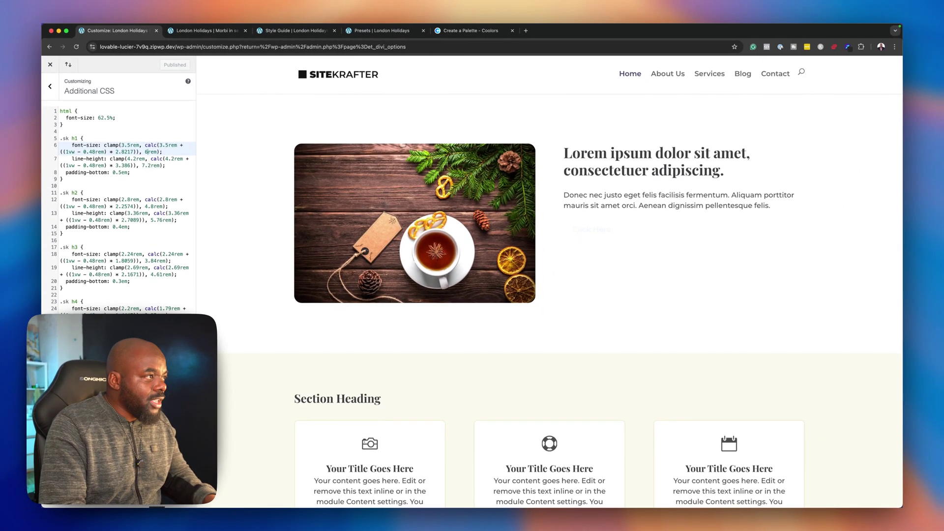
{"action": "key", "text": "BackSpace"}
{"action": "type", "text": "8"}
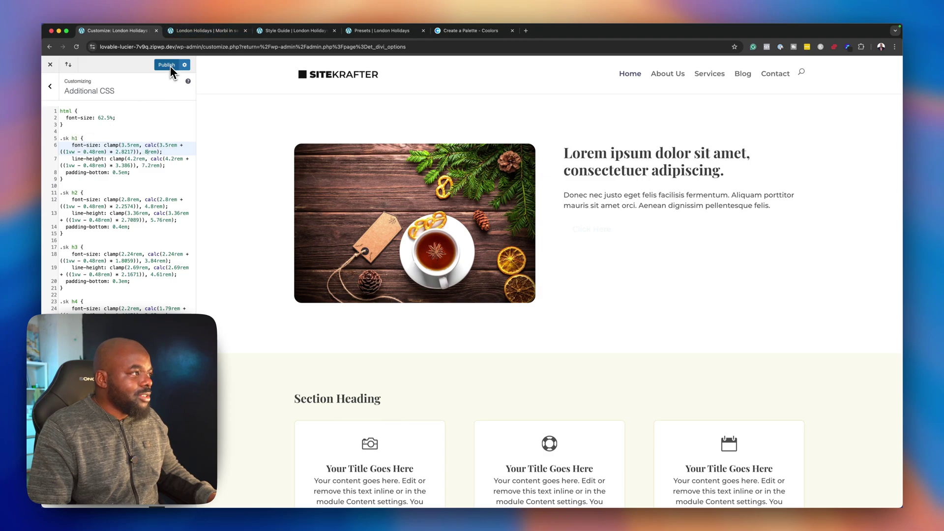
Reload the Presets page and resize the browser window to check how Heading 1 scales.
{"action": "left_click", "coordinate": [393, 31]}
{"action": "left_click", "coordinate": [75, 47]}
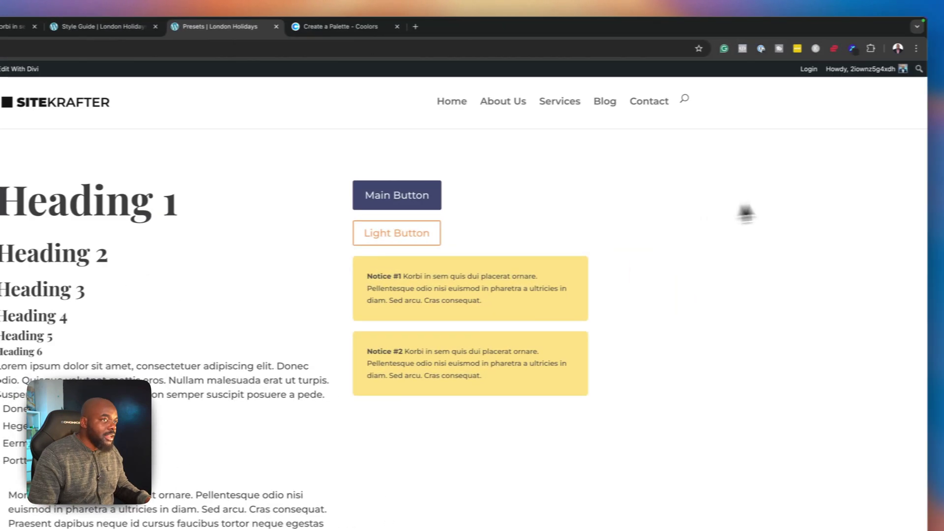
{"action": "left_click_drag", "start_coordinate": [927, 190], "coordinate": [909, 243]}
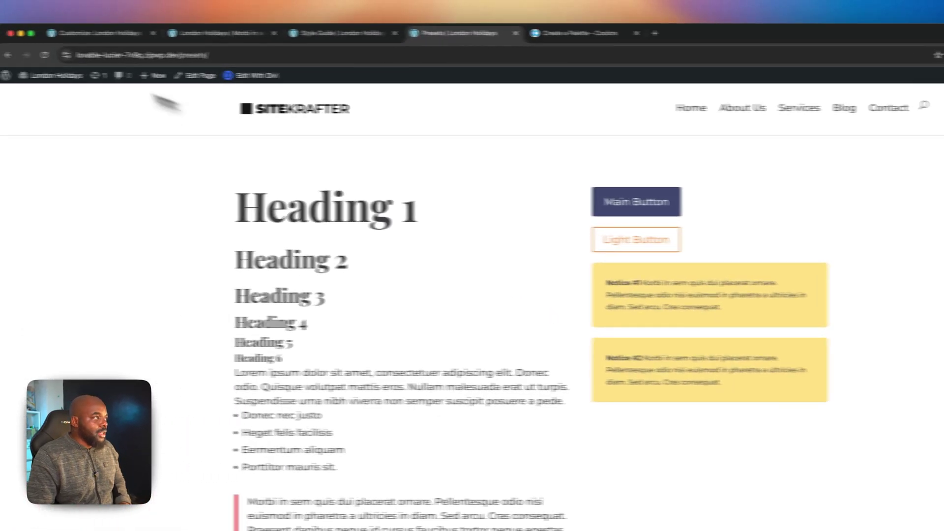
Leave the Additional CSS section and close the customizer to return to the Divi Theme Options.
{"action": "left_click", "coordinate": [93, 33]}
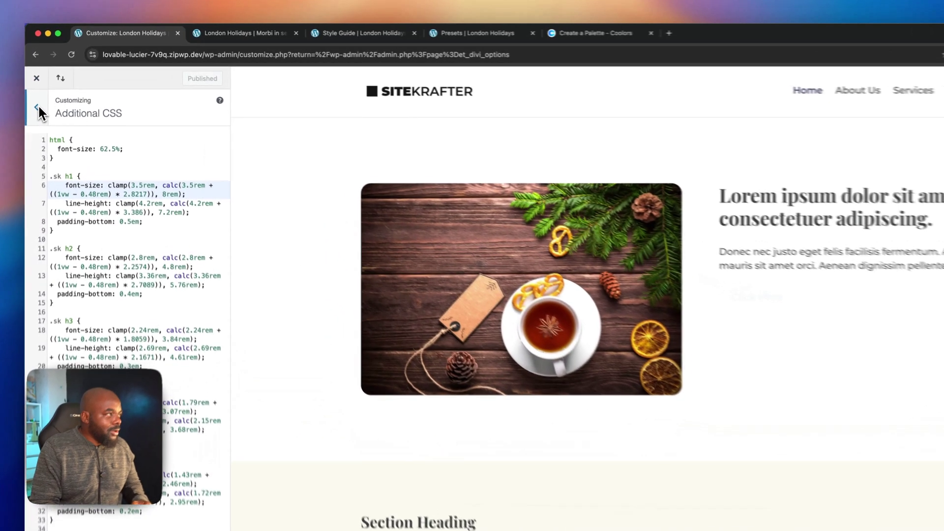
{"action": "left_click", "coordinate": [50, 86]}
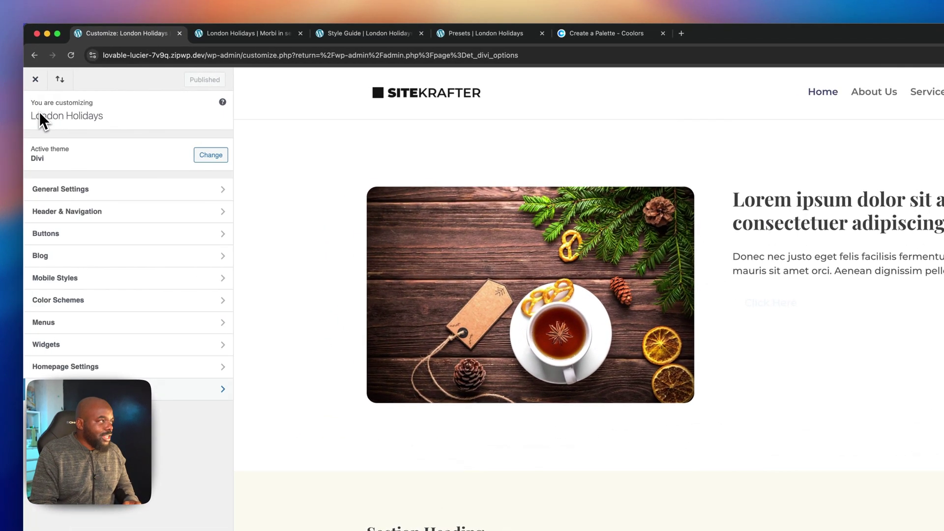
{"action": "left_click", "coordinate": [34, 84]}
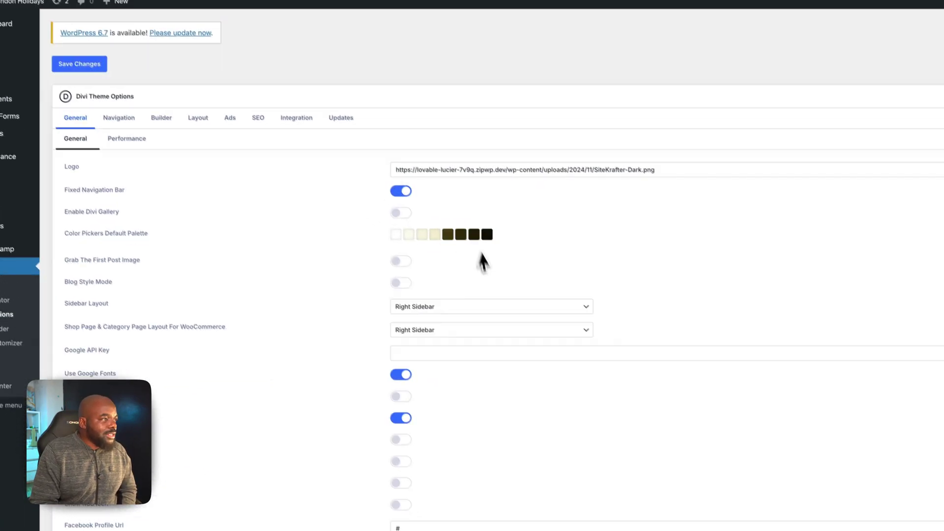